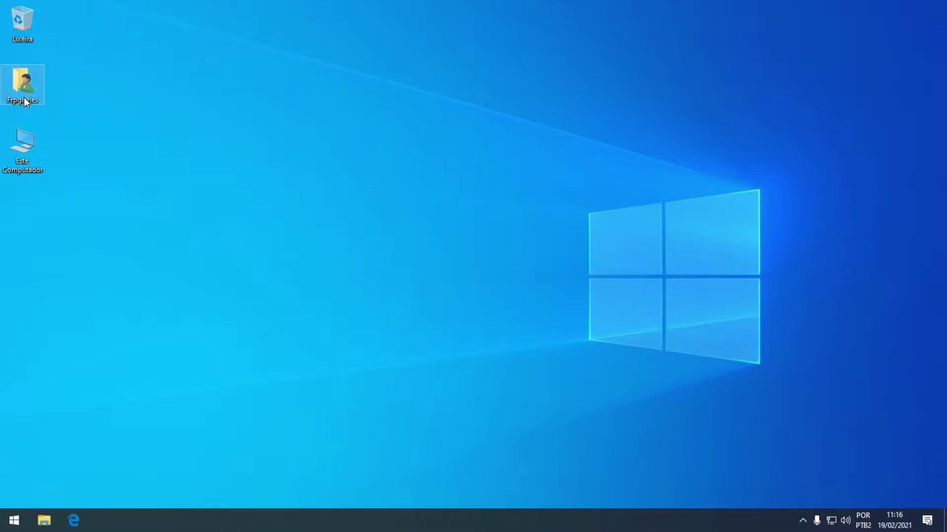
# Open Este Computador to check the available local drives, including Disco Local (D:), and close the window
pyautogui.doubleClick(46, 145)
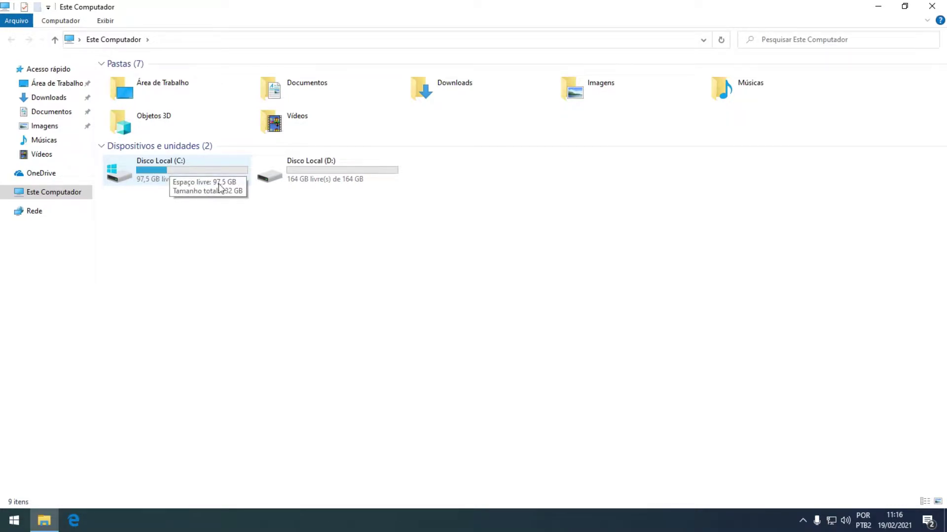
pyautogui.click(361, 177)
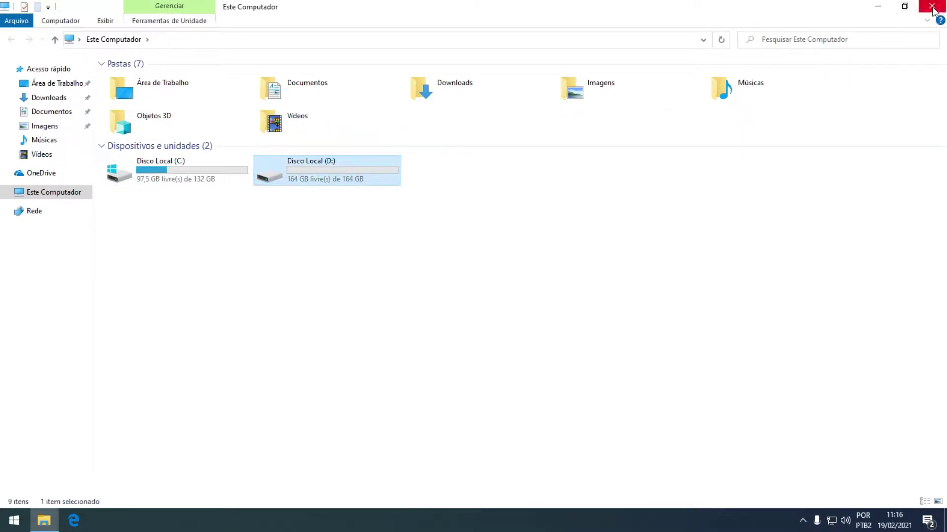
pyautogui.click(931, 7)
# Open the user profile folder from the desktop and snap its window to the right half of the screen
pyautogui.doubleClick(19, 88)
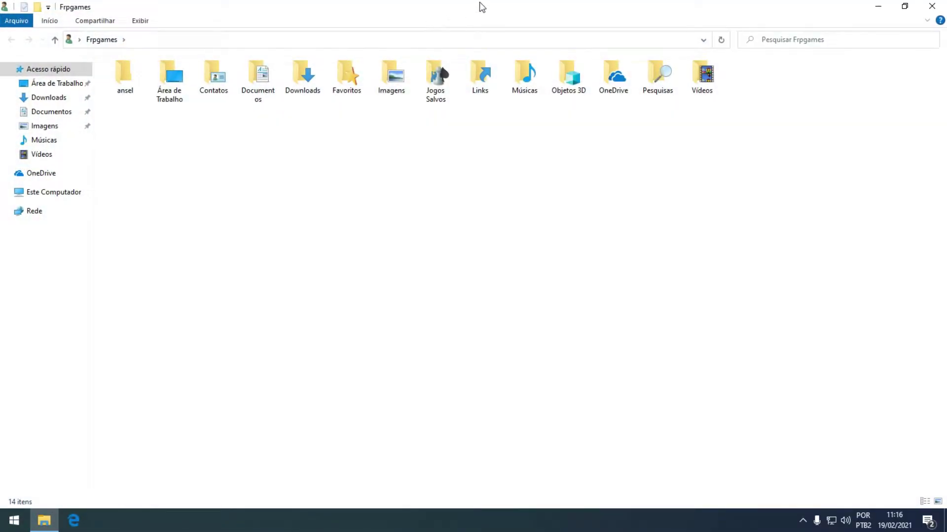
pyautogui.moveTo(481, 2); pyautogui.dragTo(946, 61)
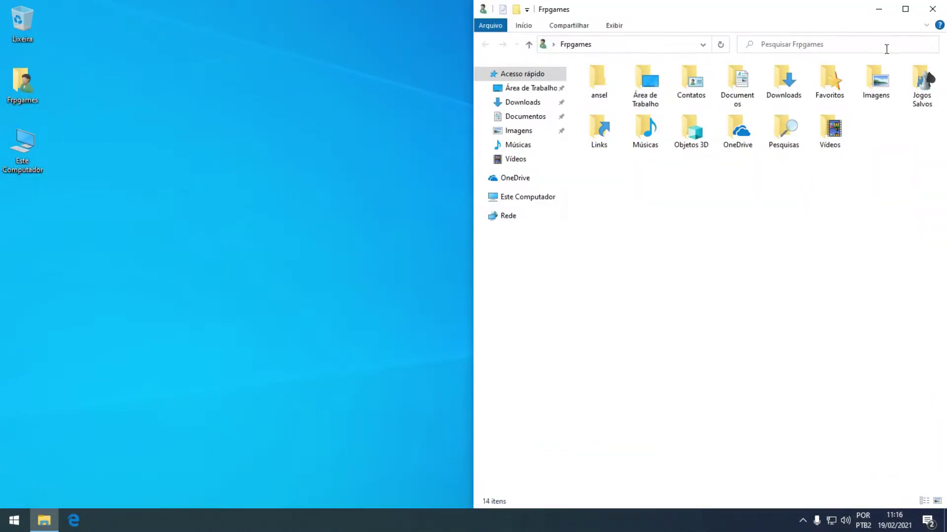
pyautogui.moveTo(784, 16); pyautogui.dragTo(3, 104)
pyautogui.moveTo(201, 13); pyautogui.dragTo(946, 46)
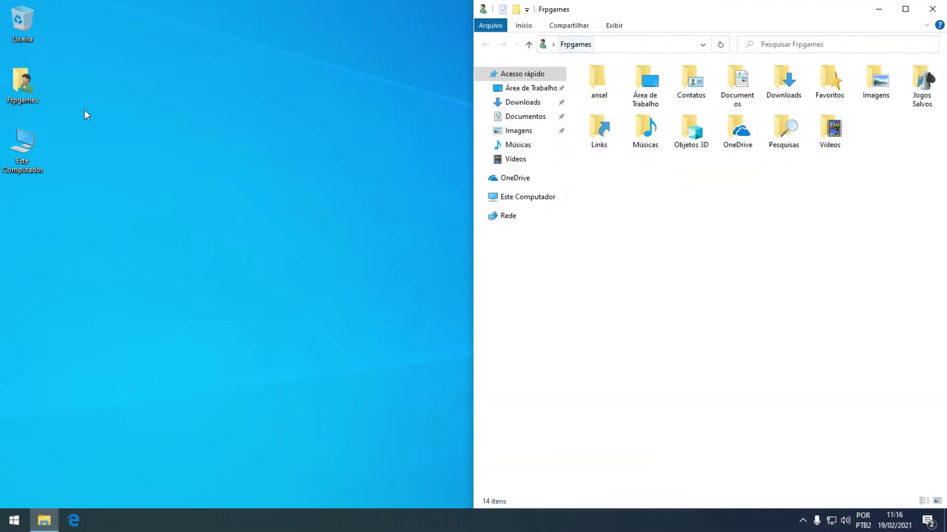
# Open Este Computador in a second window snapped to the left half of the screen and go into Disco Local (D:)
pyautogui.doubleClick(23, 138)
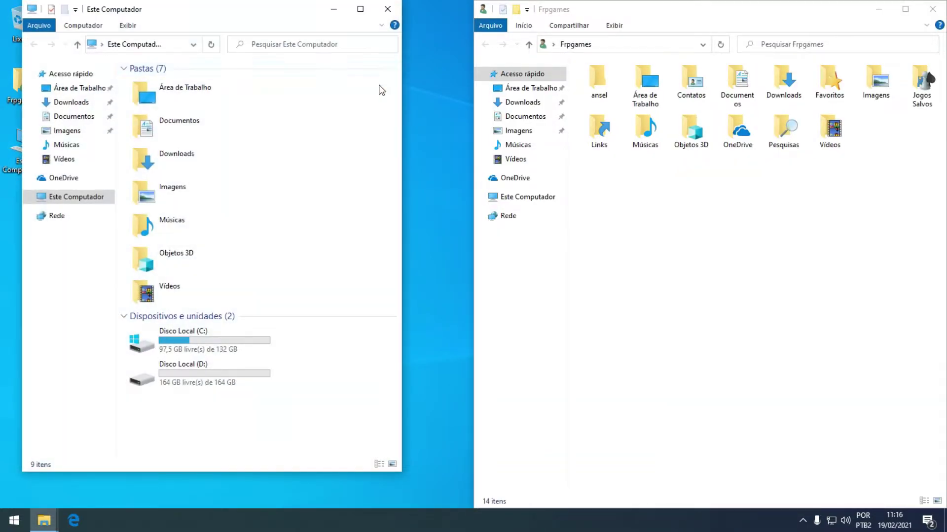
pyautogui.moveTo(296, 15); pyautogui.dragTo(0, 54)
pyautogui.click(197, 242)
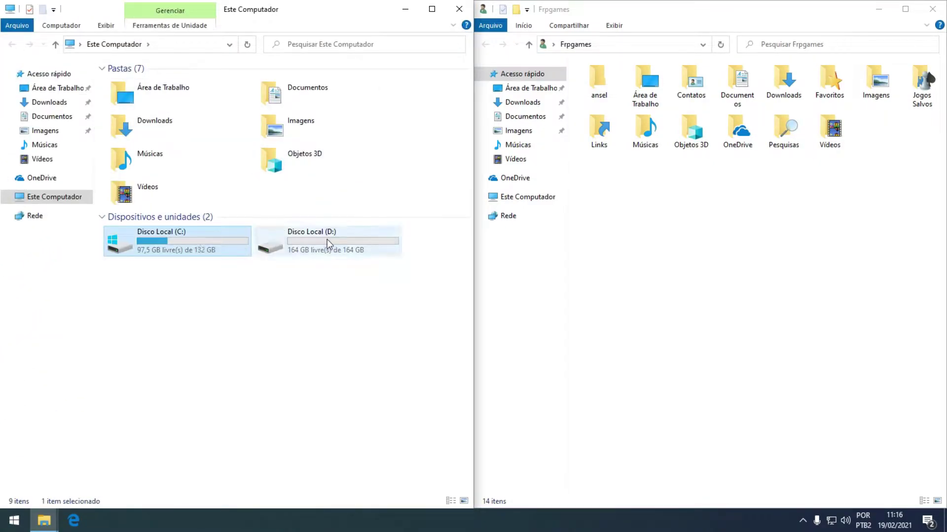
pyautogui.click(309, 245)
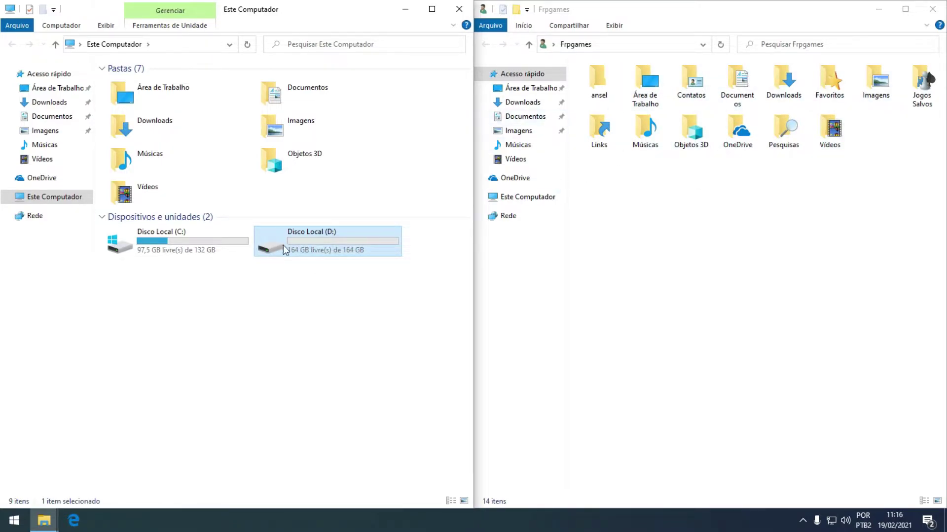
pyautogui.doubleClick(324, 239)
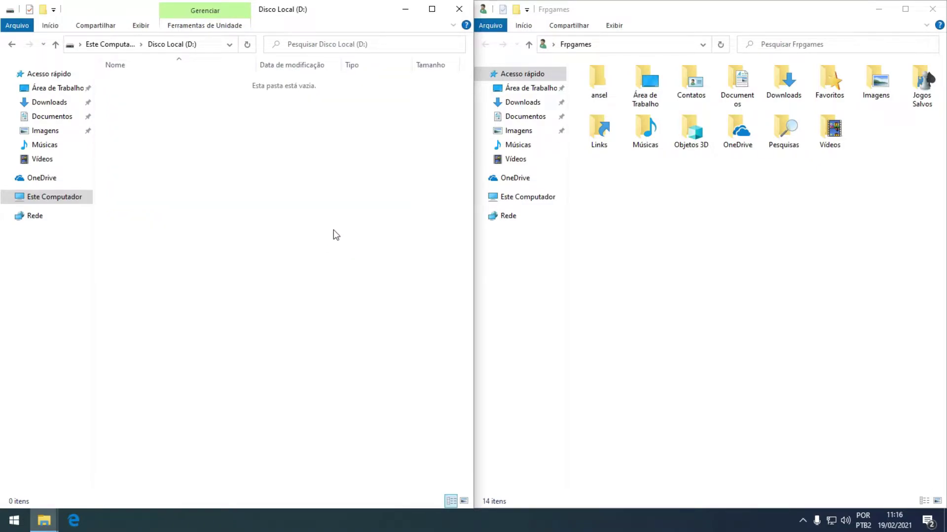
# Create a folder on drive D: named Área de Trabalho, copying the name from the matching user profile folder
pyautogui.click(650, 84)
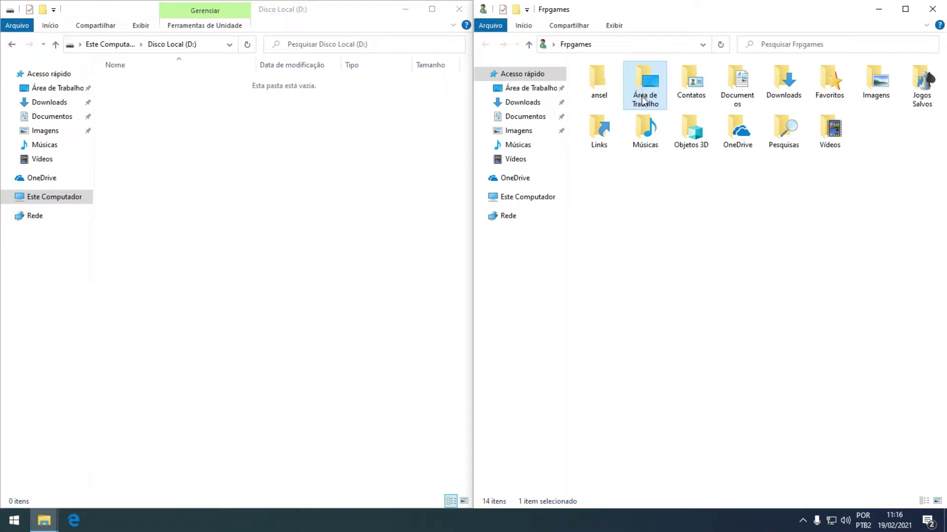
pyautogui.click(643, 102)
pyautogui.hotkey('ctrl', 'c')
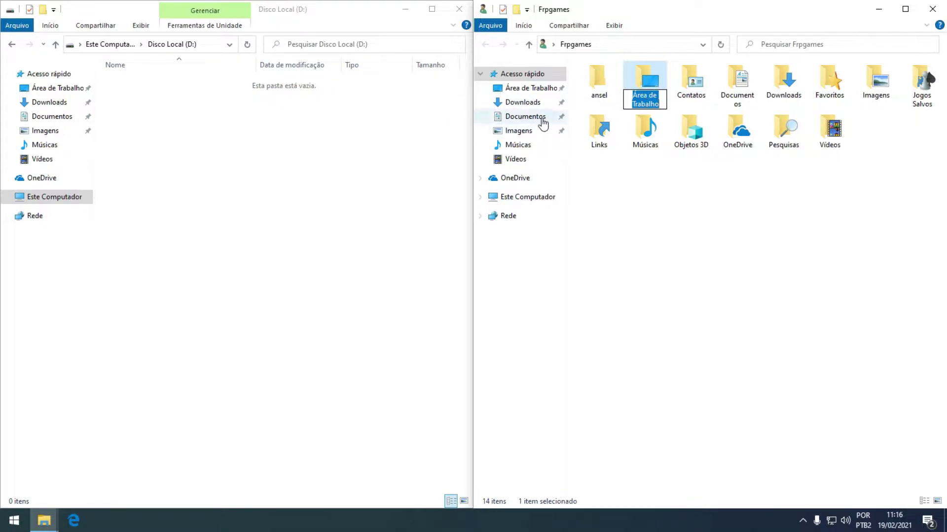
pyautogui.rightClick(647, 105)
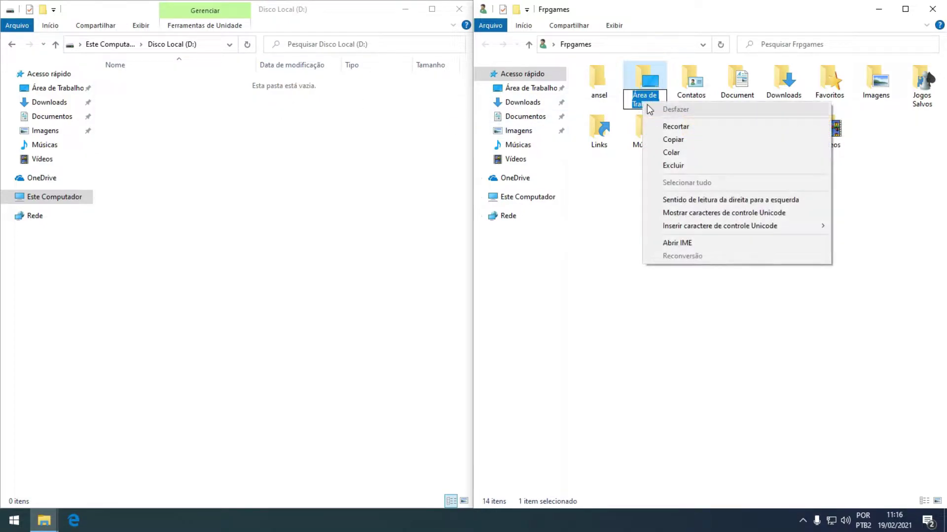
pyautogui.click(674, 141)
pyautogui.click(188, 113)
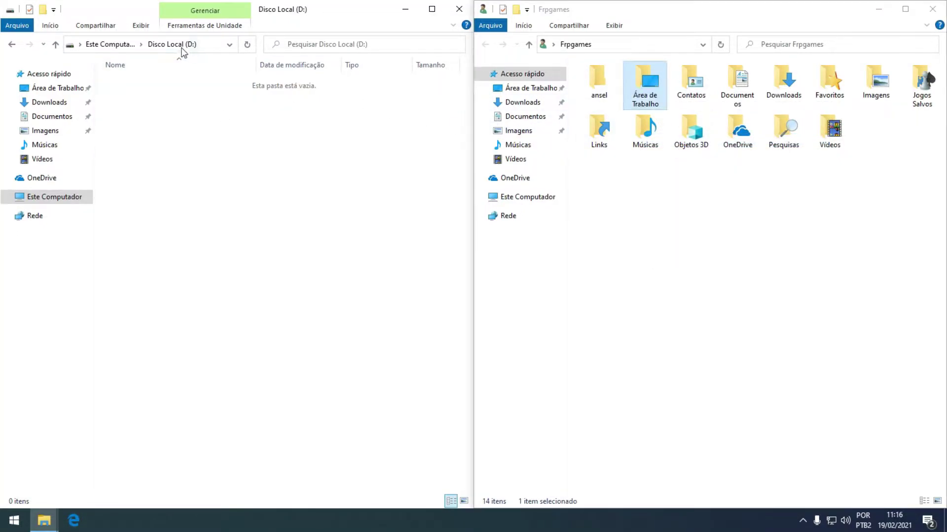
pyautogui.click(44, 10)
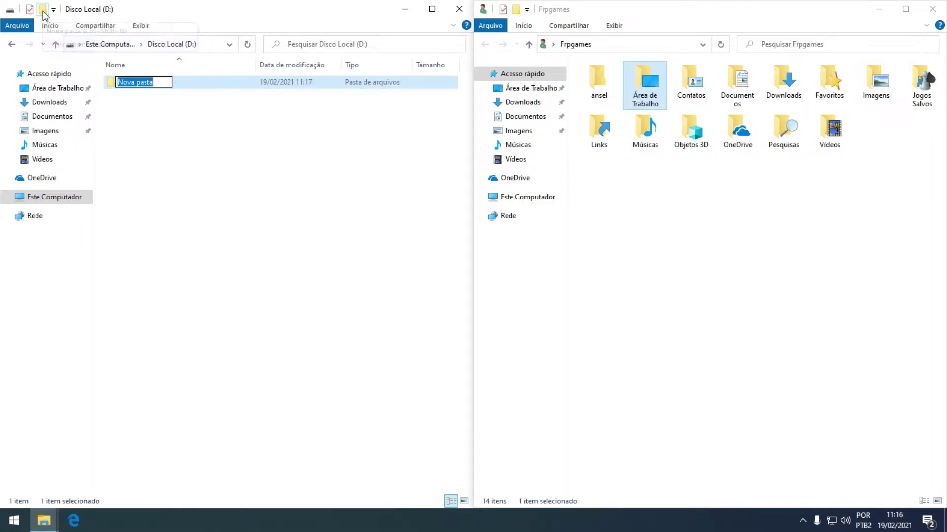
pyautogui.hotkey('ctrl', 'v')
pyautogui.click(170, 127)
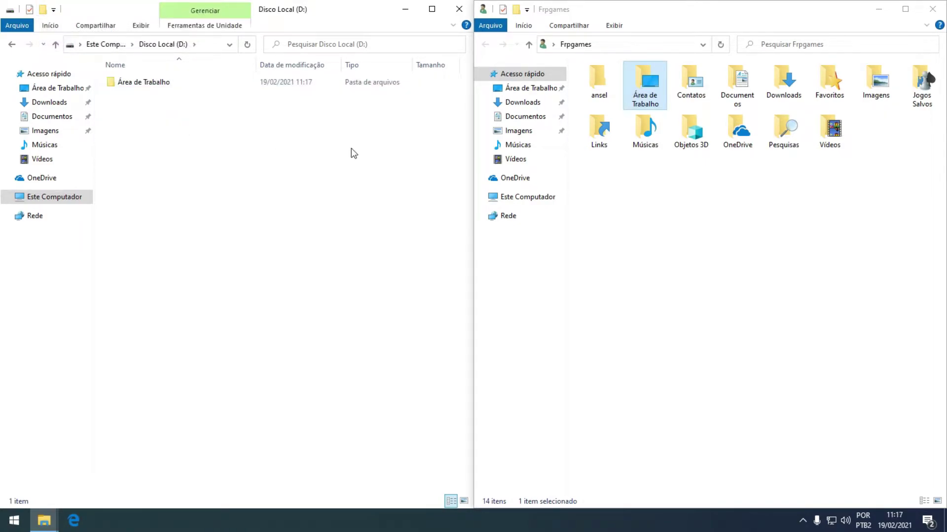
# Create a folder on drive D: named Documentos, copying the name from the matching user profile folder
pyautogui.click(739, 99)
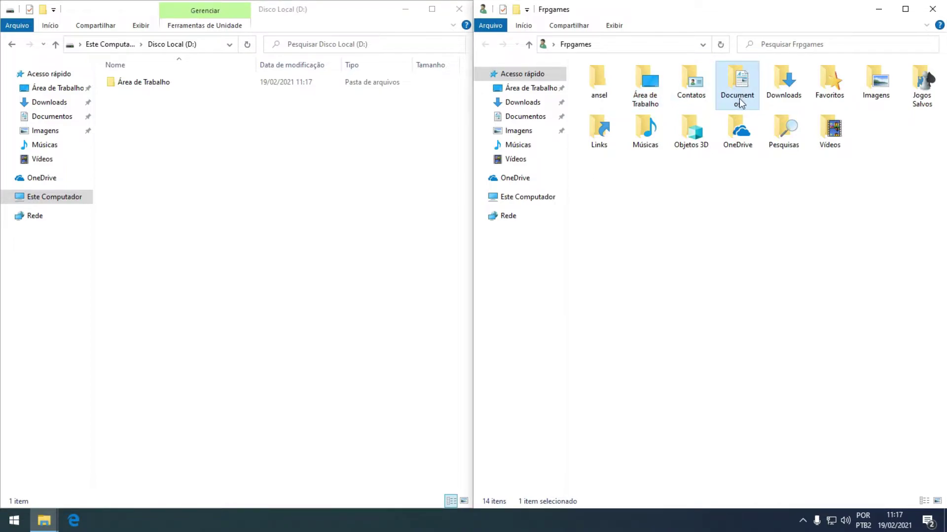
pyautogui.click(739, 101)
pyautogui.hotkey('ctrl', 'c')
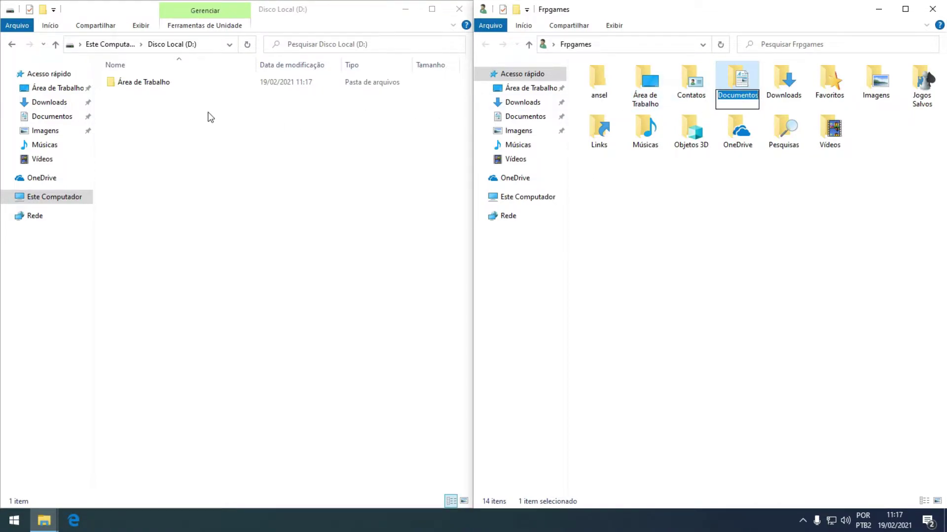
pyautogui.click(43, 9)
pyautogui.hotkey('ctrl', 'v')
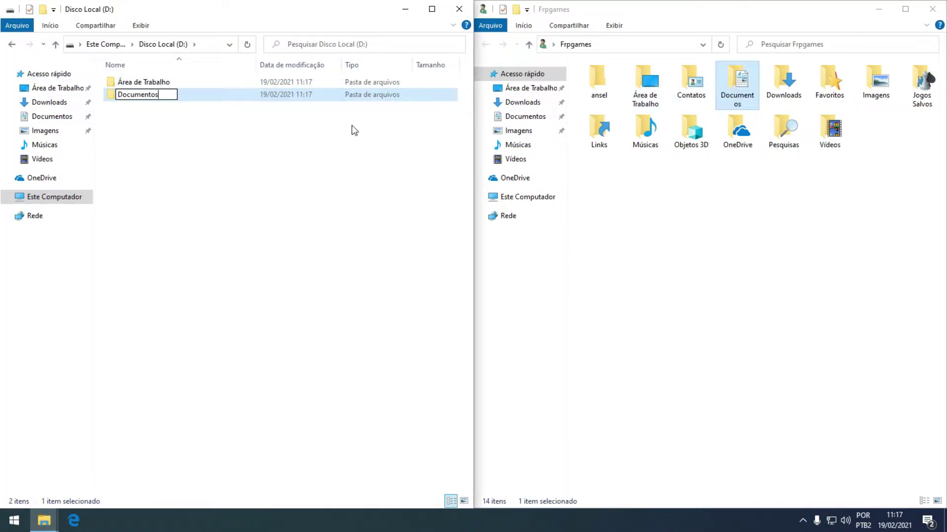
# Create a folder on drive D: named Downloads, copying the name from the matching user profile folder
pyautogui.click(783, 84)
pyautogui.click(786, 101)
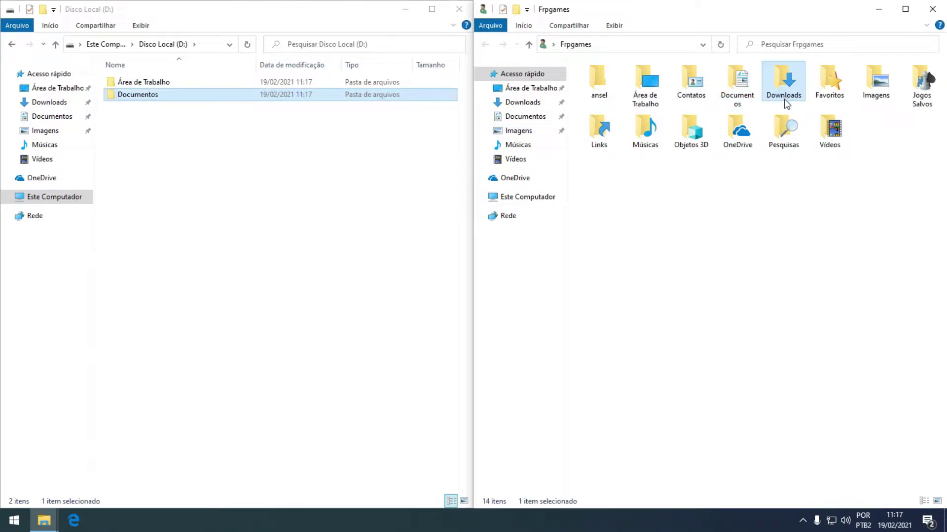
pyautogui.hotkey('ctrl', 'c')
pyautogui.click(43, 10)
pyautogui.hotkey('ctrl', 'v')
# Create a folder on drive D: named Imagens, copying the name from the matching user profile folder
pyautogui.click(881, 99)
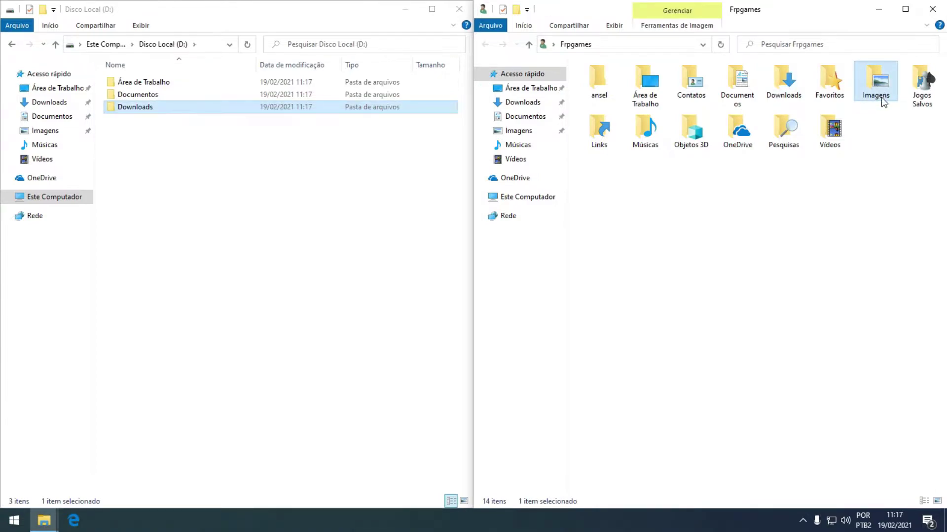
pyautogui.press('F2')
pyautogui.hotkey('ctrl', 'c')
pyautogui.click(43, 9)
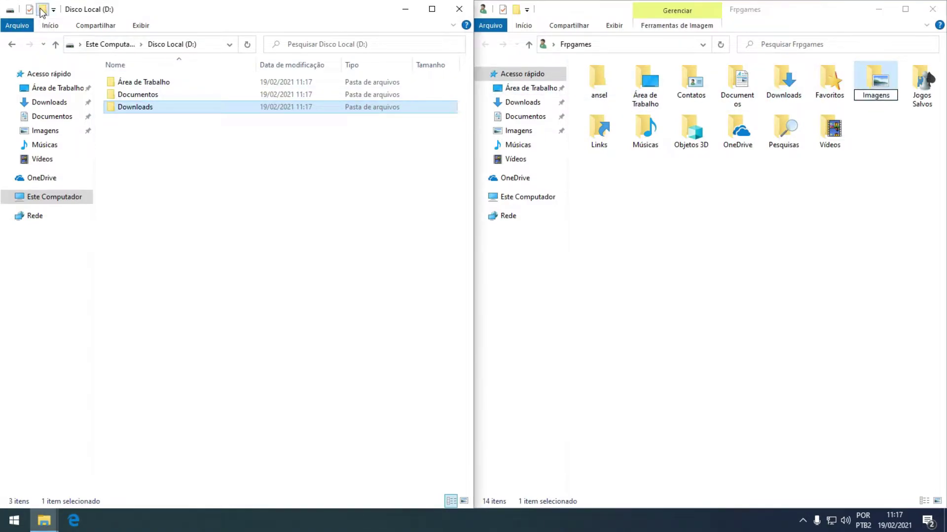
pyautogui.hotkey('ctrl', 'shift', 'n')
pyautogui.hotkey('ctrl', 'v')
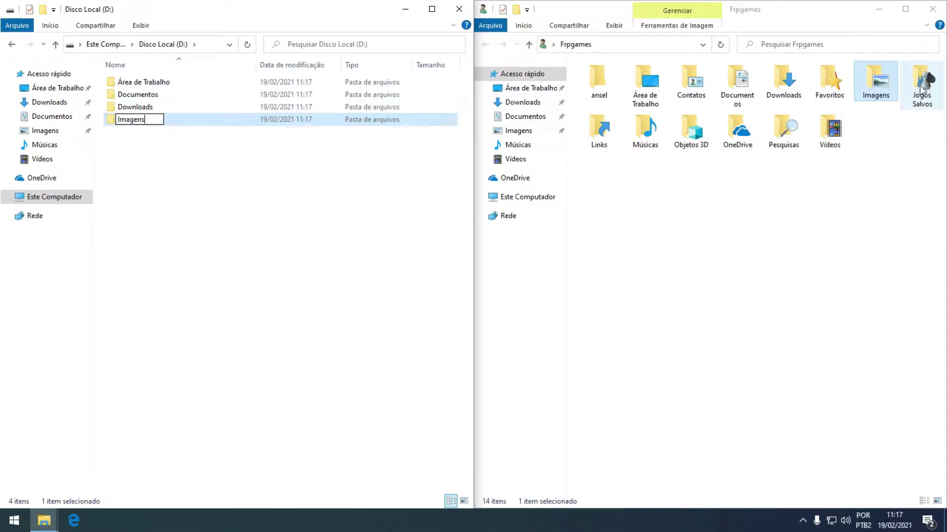
# Create a folder on drive D: named Músicas, copying the name from the matching user profile folder
pyautogui.click(581, 132)
pyautogui.click(640, 135)
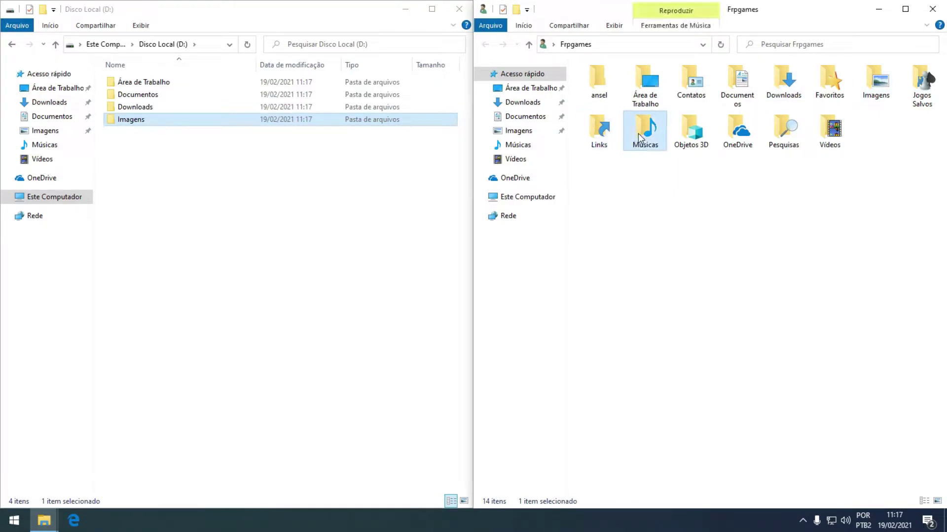
pyautogui.hotkey('ctrl', 'c')
pyautogui.click(43, 9)
pyautogui.hotkey('ctrl', 'v')
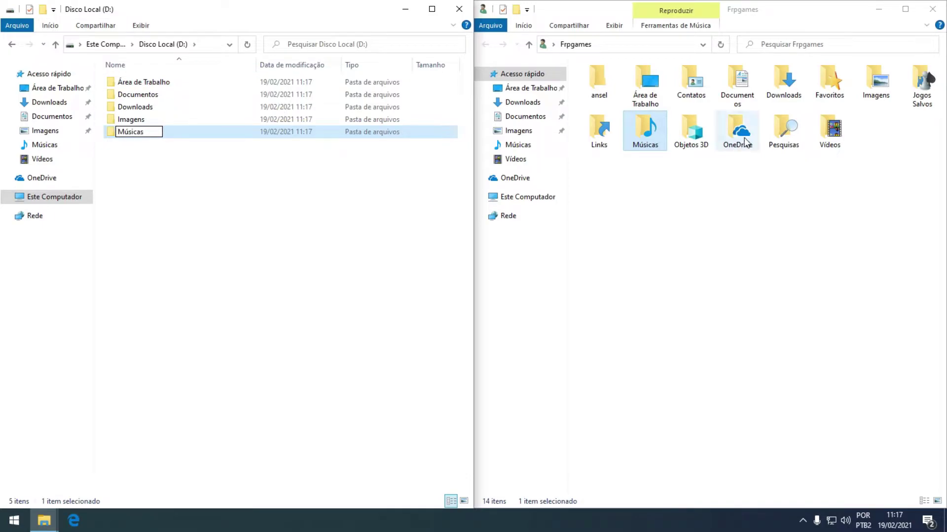
# Create a folder on drive D: named Vídeos, copying the name from the matching user profile folder
pyautogui.click(831, 147)
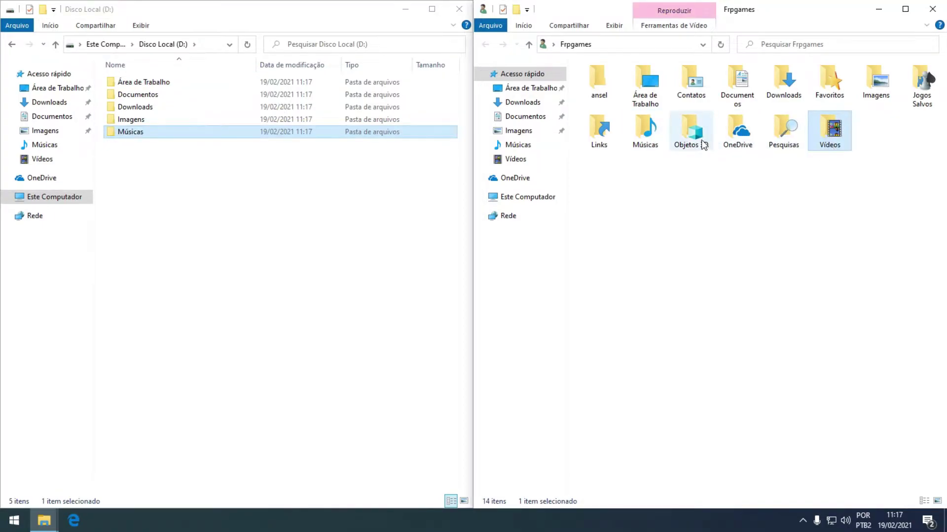
pyautogui.press('F2')
pyautogui.click(42, 10)
pyautogui.click(43, 9)
pyautogui.hotkey('ctrl', 'v')
pyautogui.click(159, 153)
pyautogui.moveTo(306, 203); pyautogui.dragTo(134, 86)
pyautogui.click(207, 197)
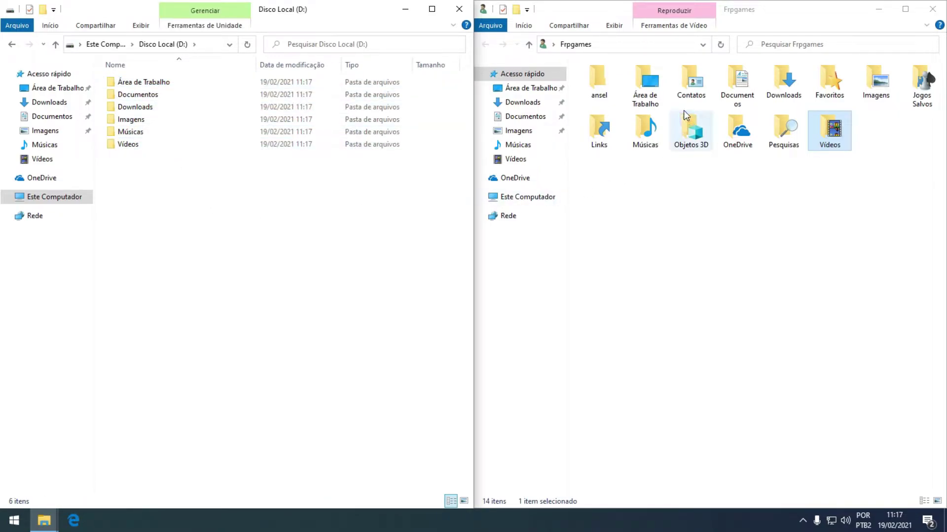
# Compare the locations in the properties of the user profile's Área de Trabalho folder and its namesake on drive D:, and close both dialogs
pyautogui.click(656, 108)
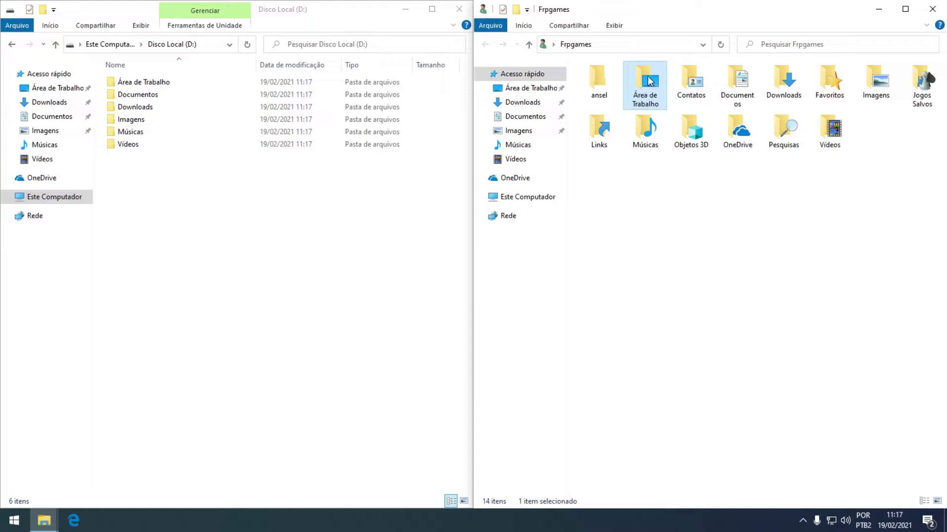
pyautogui.rightClick(649, 82)
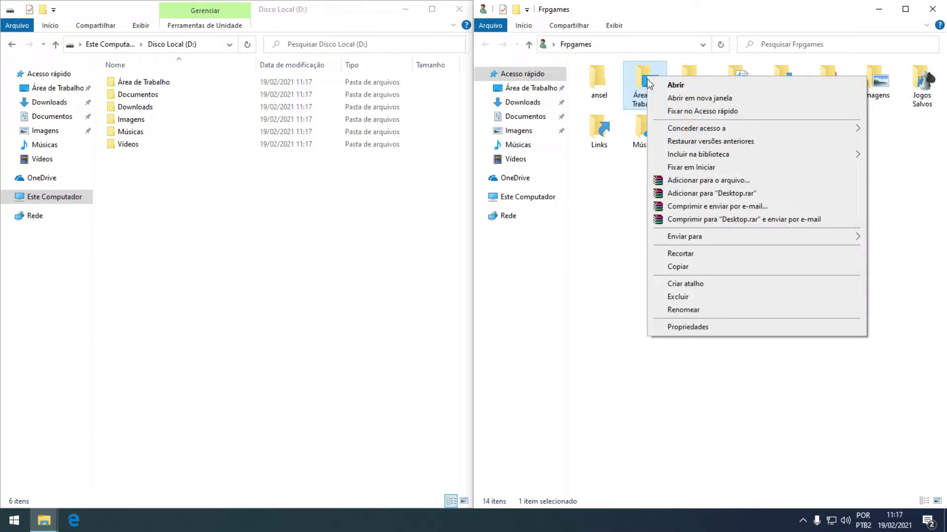
pyautogui.click(628, 46)
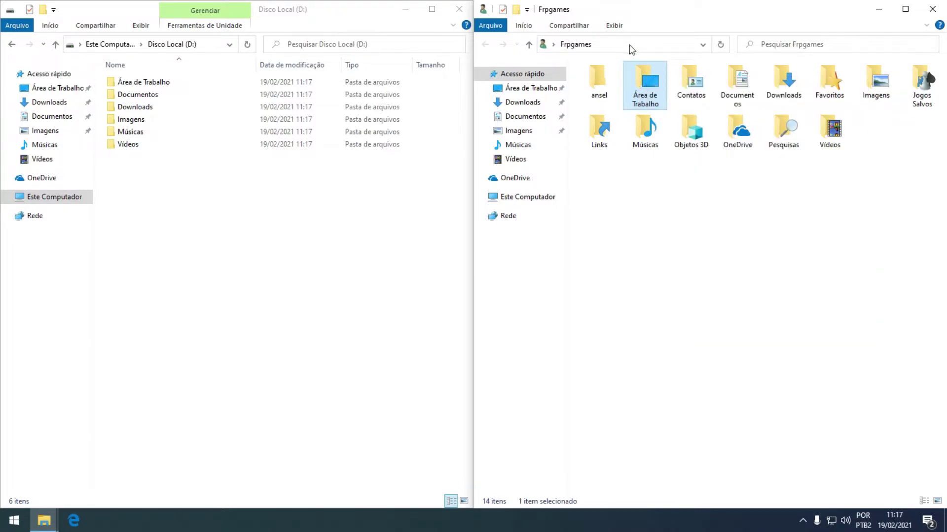
pyautogui.click(633, 46)
pyautogui.click(648, 81)
pyautogui.rightClick(648, 81)
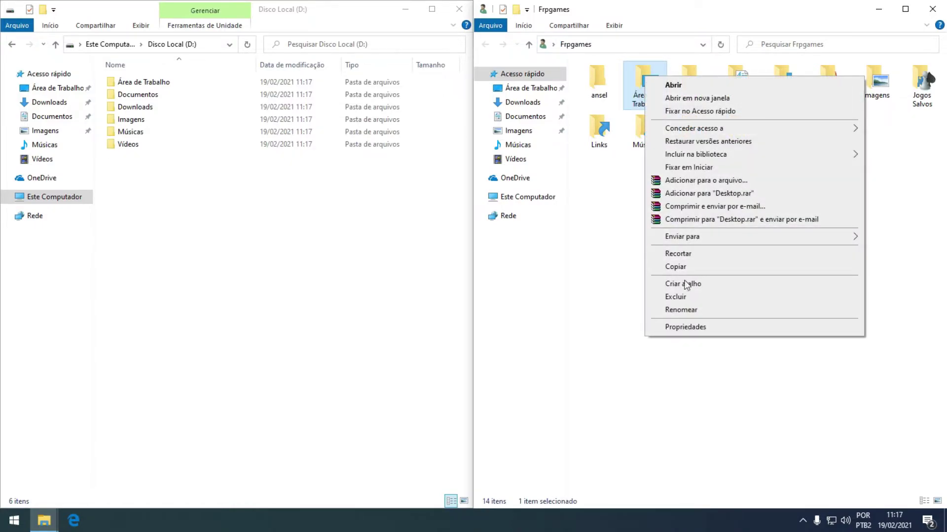
pyautogui.click(696, 327)
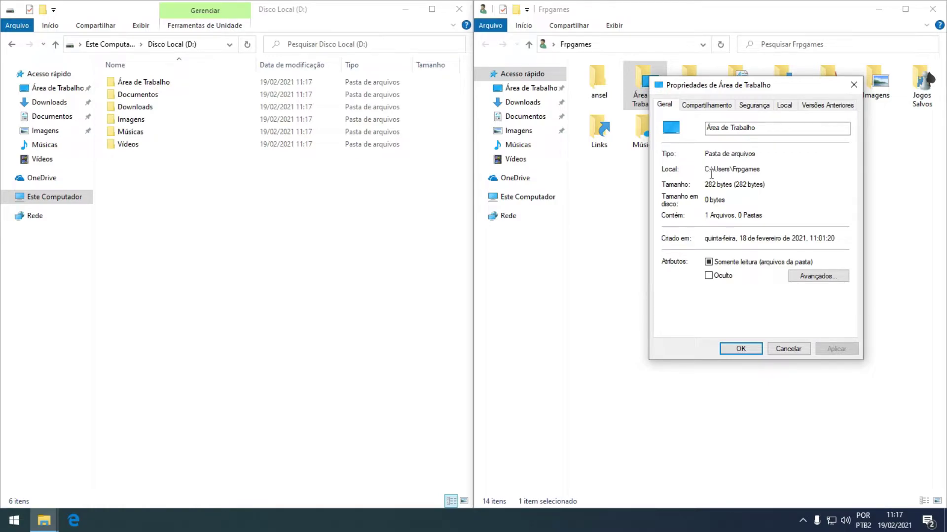
pyautogui.rightClick(157, 82)
pyautogui.click(215, 333)
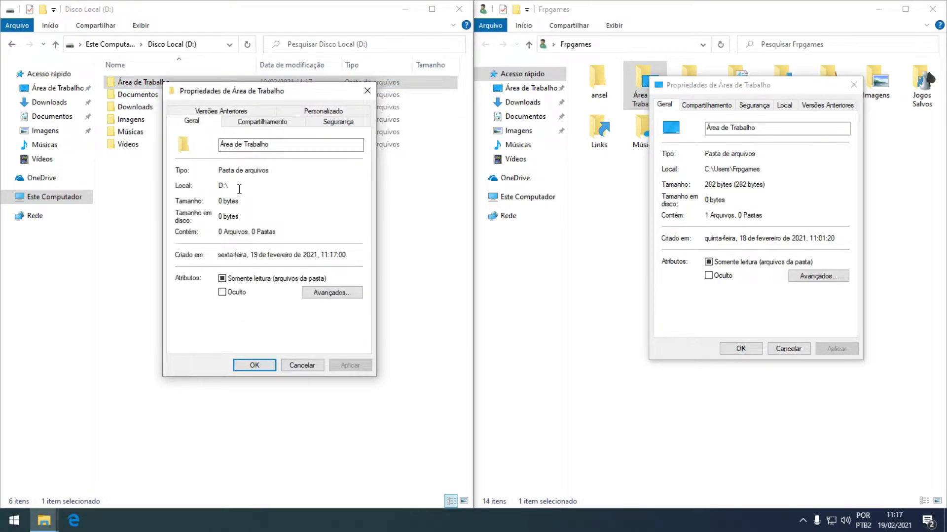
pyautogui.click(367, 91)
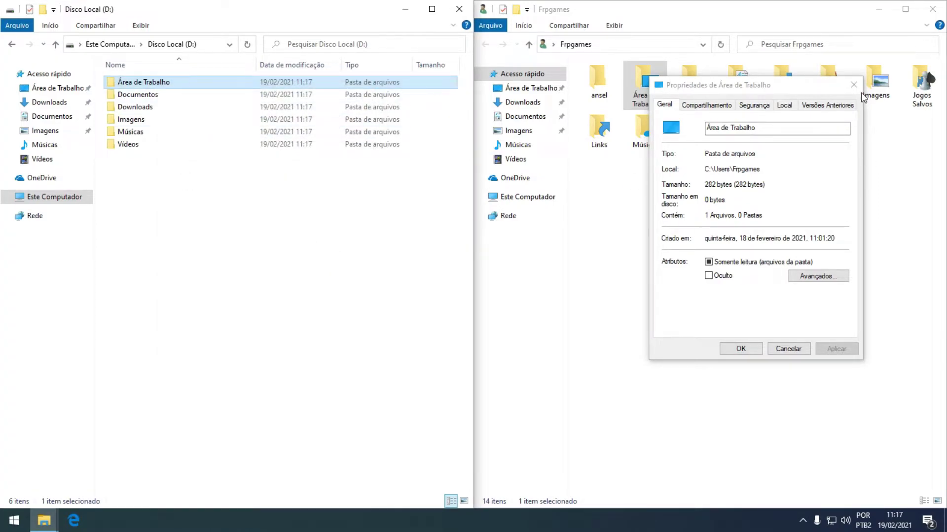
pyautogui.click(853, 85)
# Relocate the user profile's Área de Trabalho folder to D:\Área de Trabalho through its properties, moving all existing files to the new location
pyautogui.rightClick(649, 79)
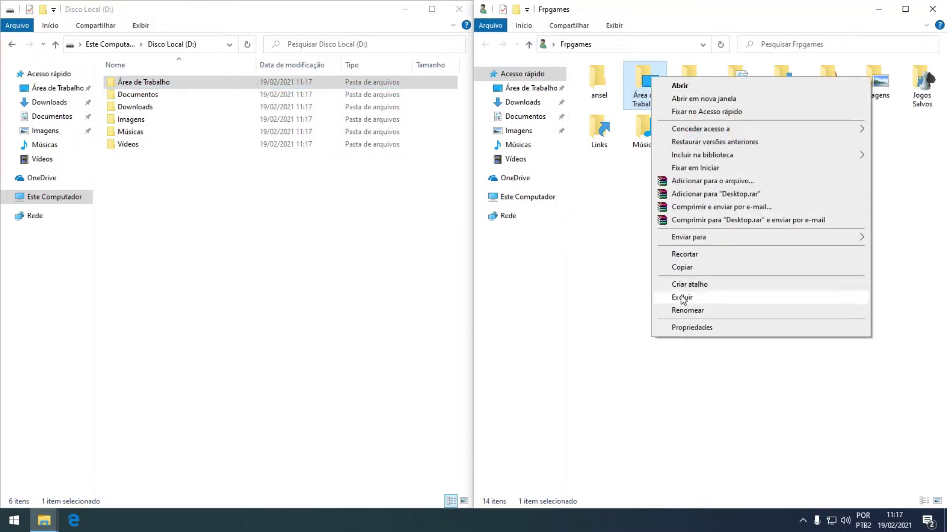
pyautogui.click(689, 326)
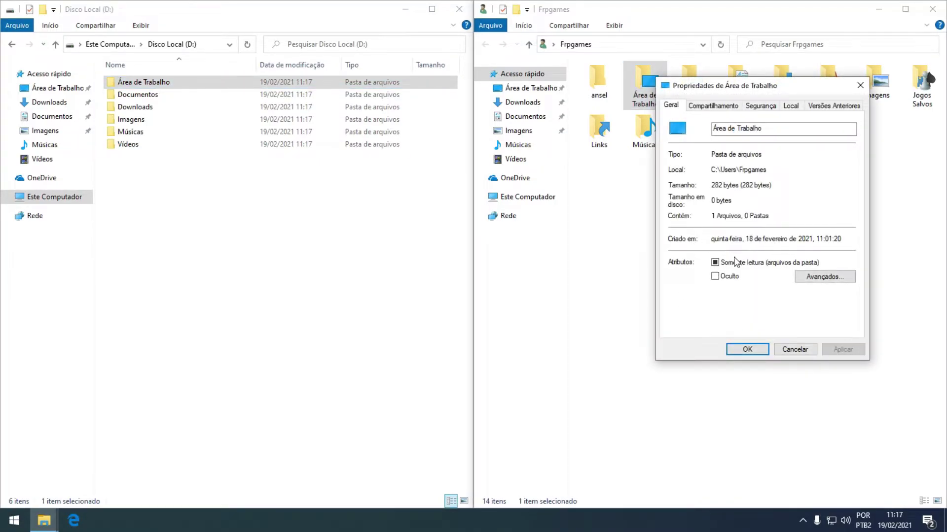
pyautogui.click(790, 105)
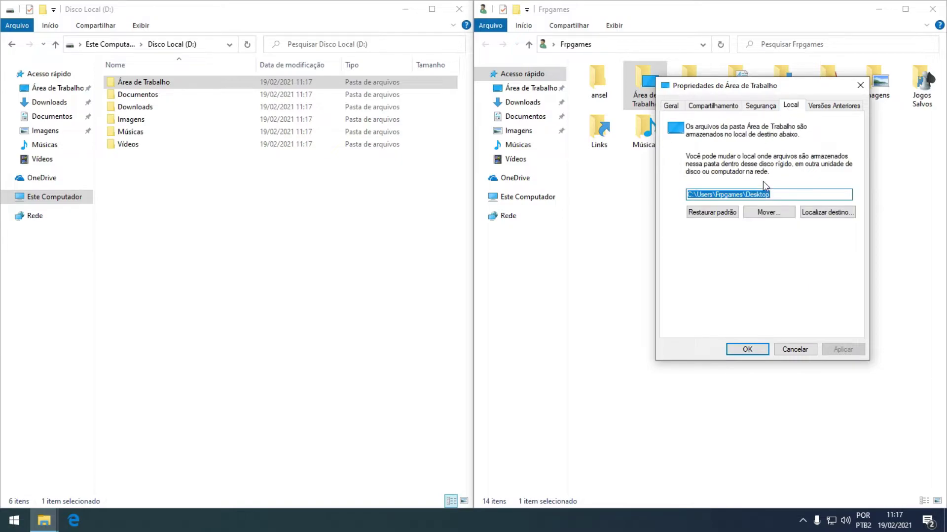
pyautogui.click(771, 217)
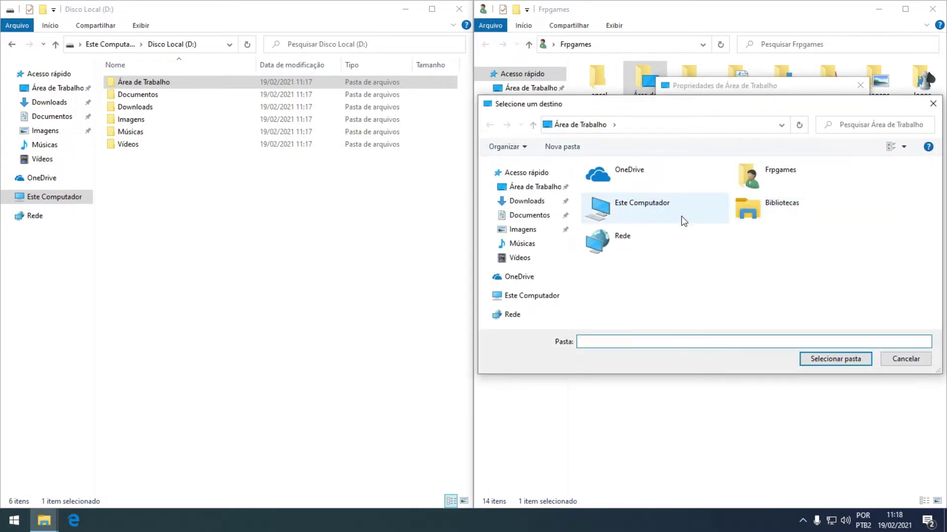
pyautogui.doubleClick(635, 203)
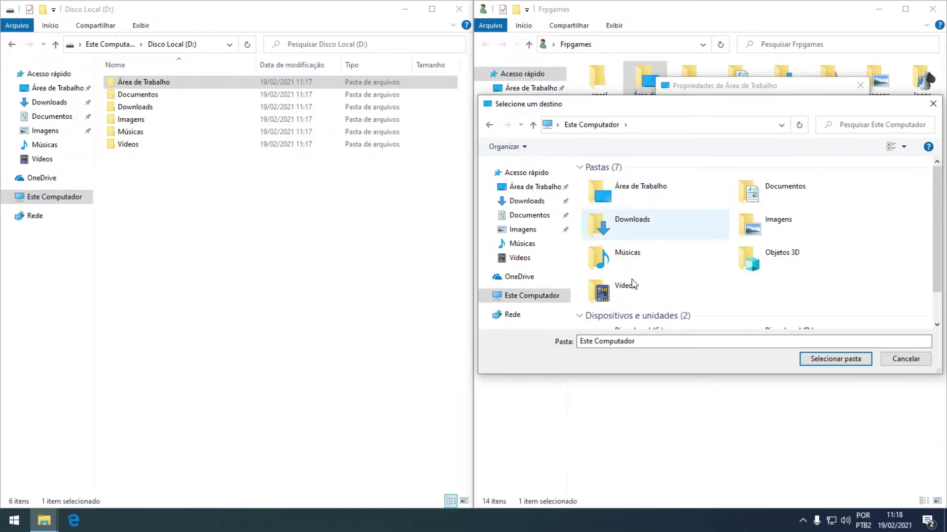
pyautogui.scroll(-1, 632, 294)
pyautogui.doubleClick(801, 309)
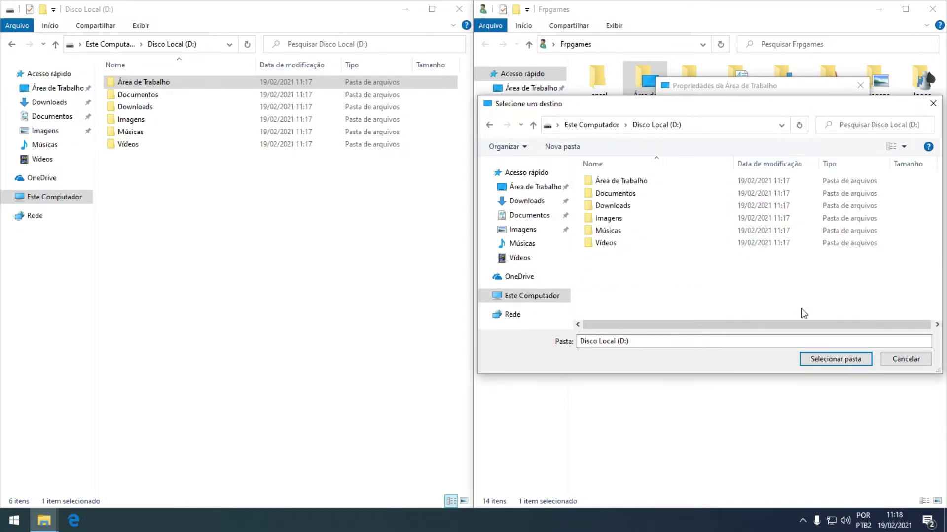
pyautogui.click(619, 181)
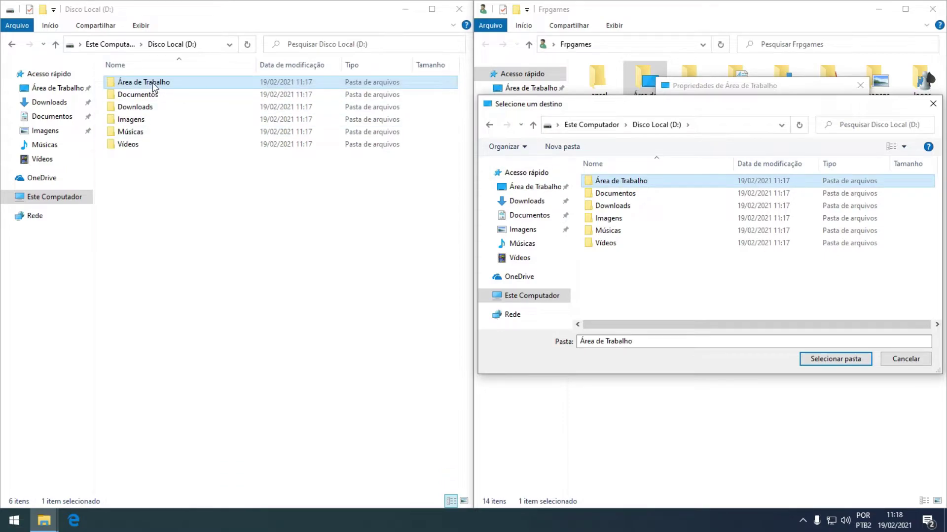
pyautogui.click(842, 360)
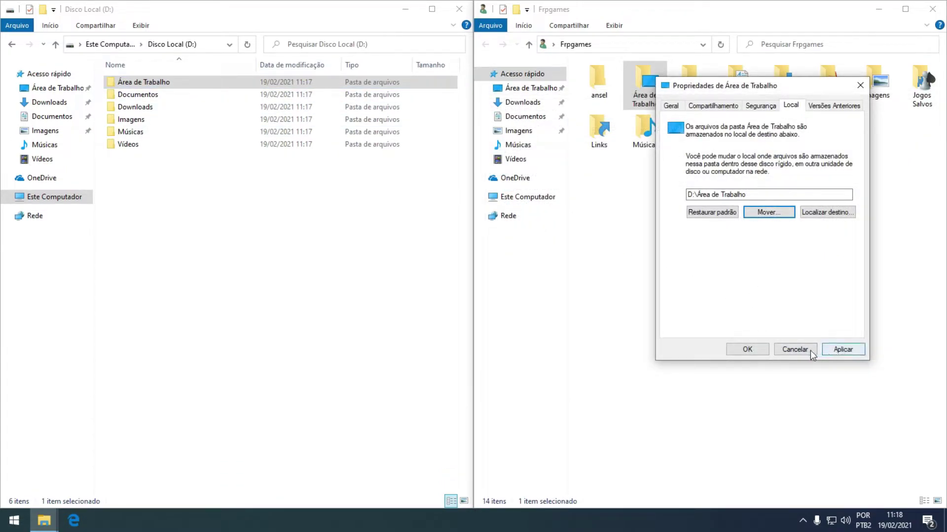
pyautogui.click(838, 351)
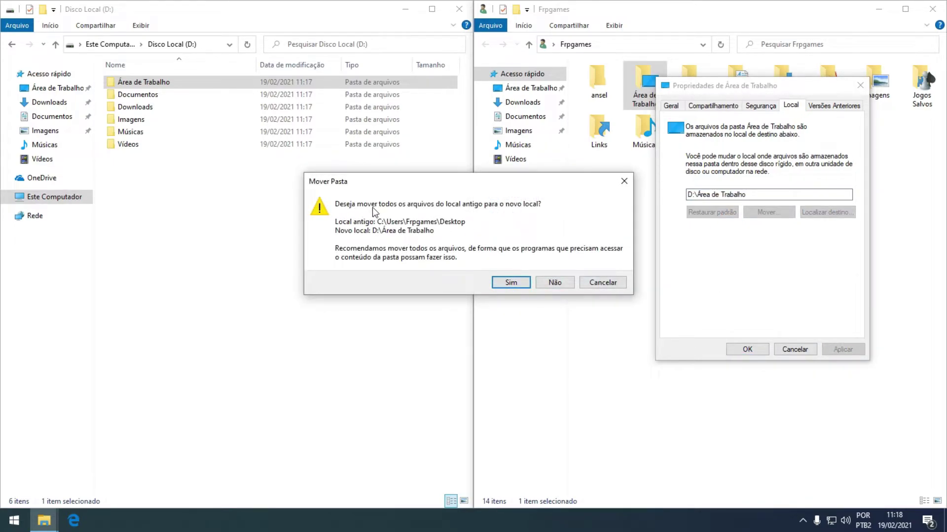
pyautogui.click(504, 283)
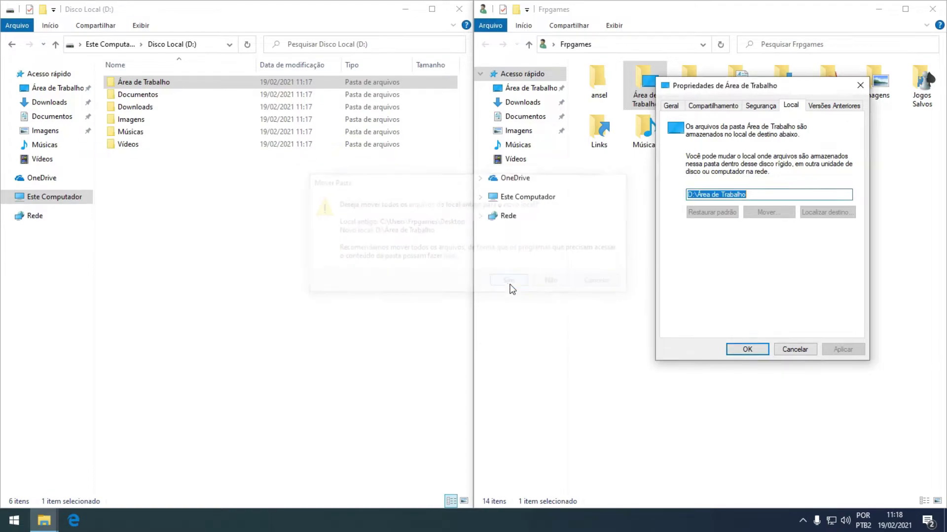
pyautogui.click(754, 351)
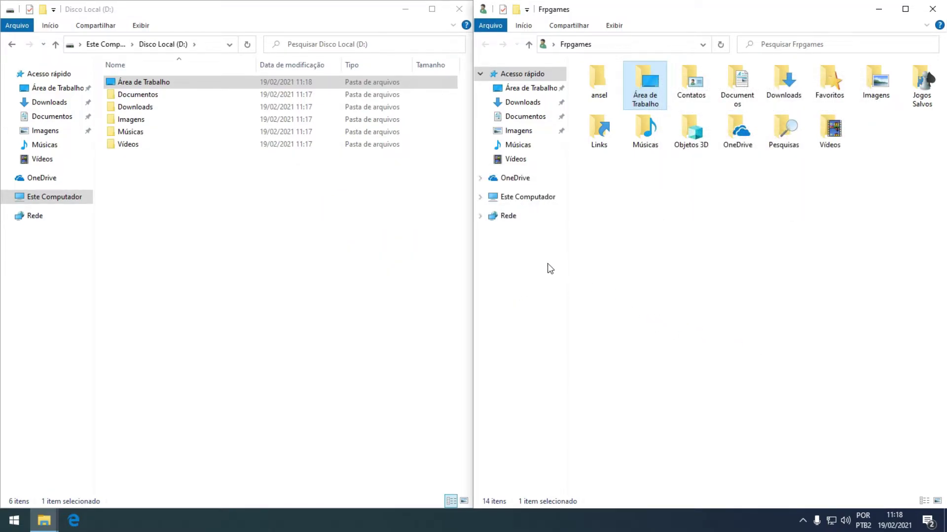
# Refresh the user profile folder and check the location in the properties of its Área de Trabalho folder
pyautogui.rightClick(654, 214)
pyautogui.click(680, 265)
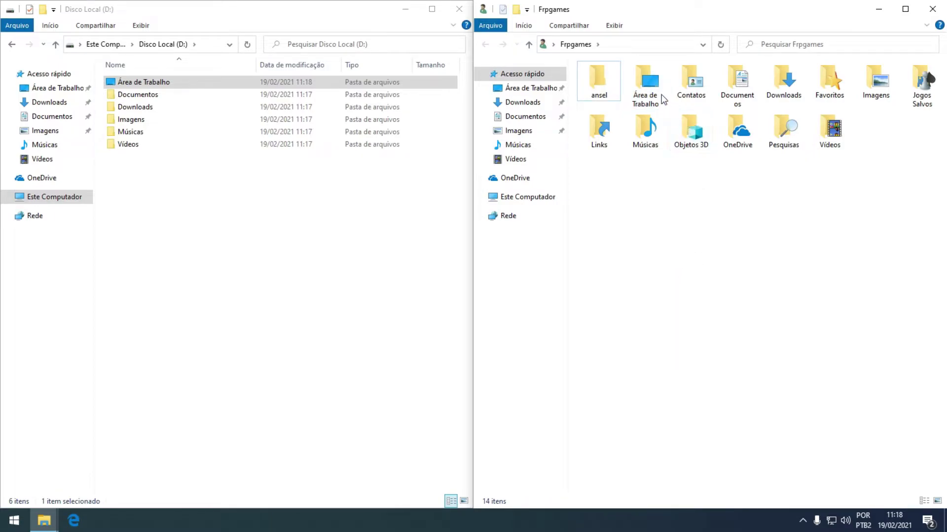
pyautogui.click(682, 85)
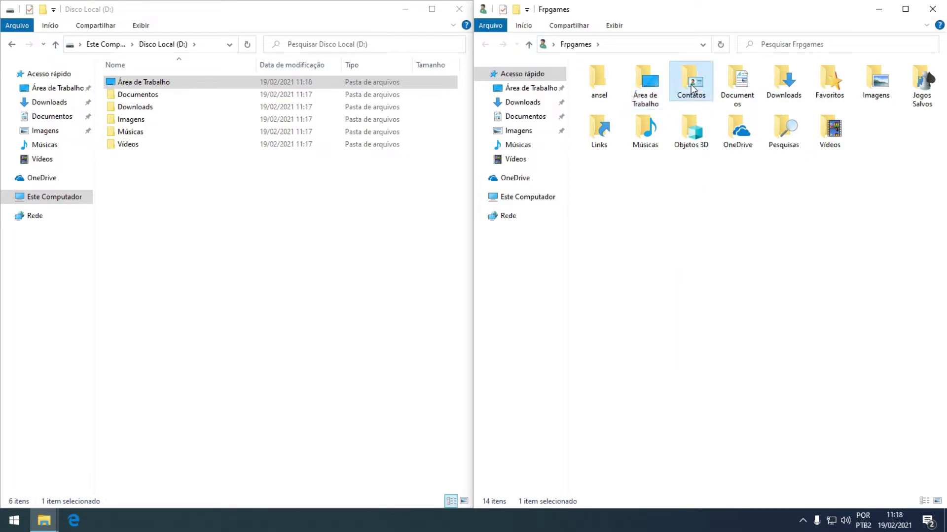
pyautogui.rightClick(740, 84)
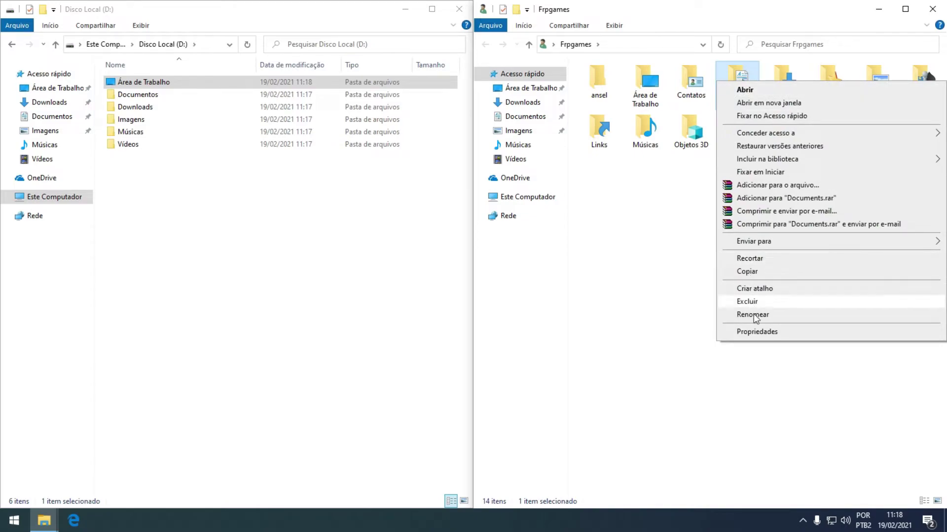
pyautogui.rightClick(651, 80)
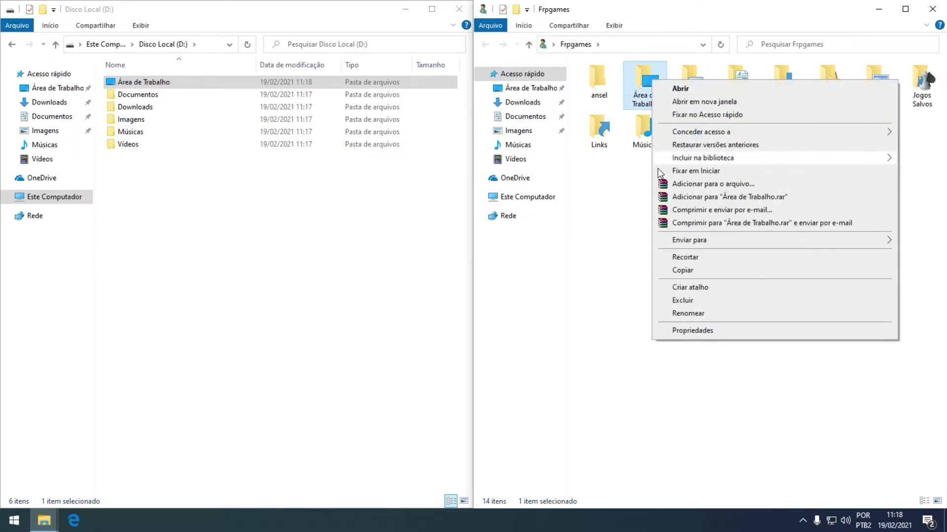
pyautogui.click(702, 333)
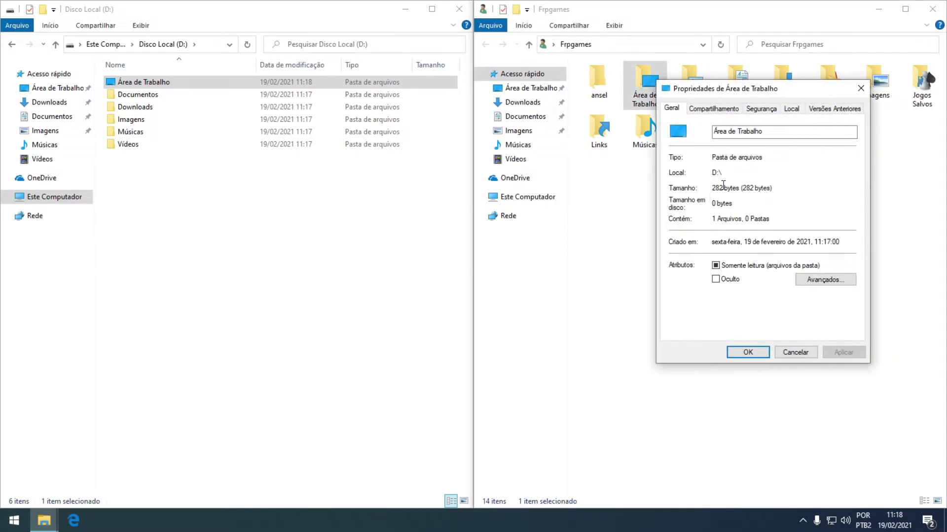
pyautogui.click(860, 88)
# Relocate the user profile's Documentos folder to D:\Documentos through its properties, moving all existing files there
pyautogui.rightClick(742, 84)
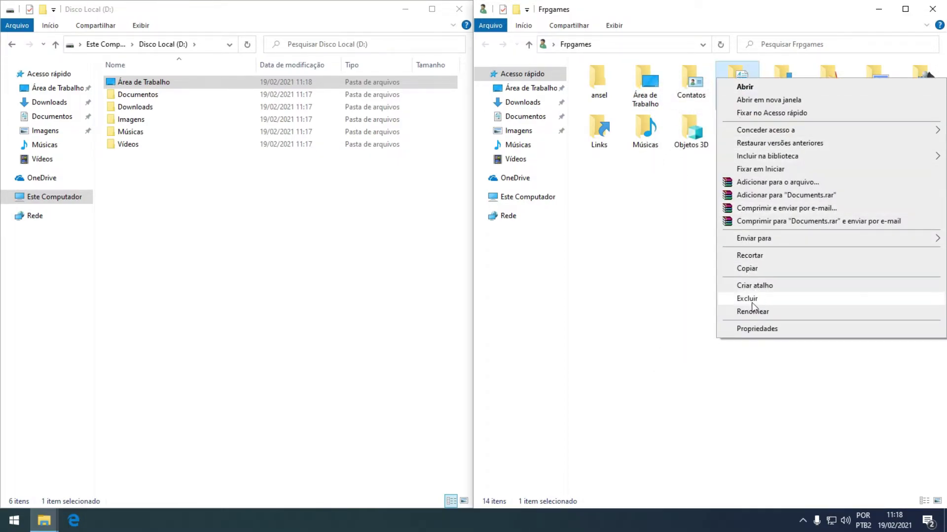
pyautogui.click(757, 328)
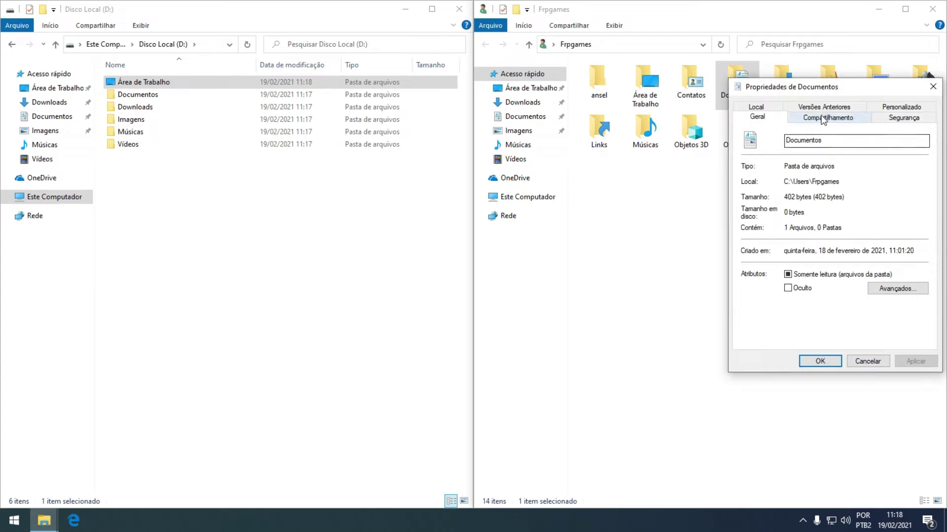
pyautogui.click(775, 109)
pyautogui.click(835, 226)
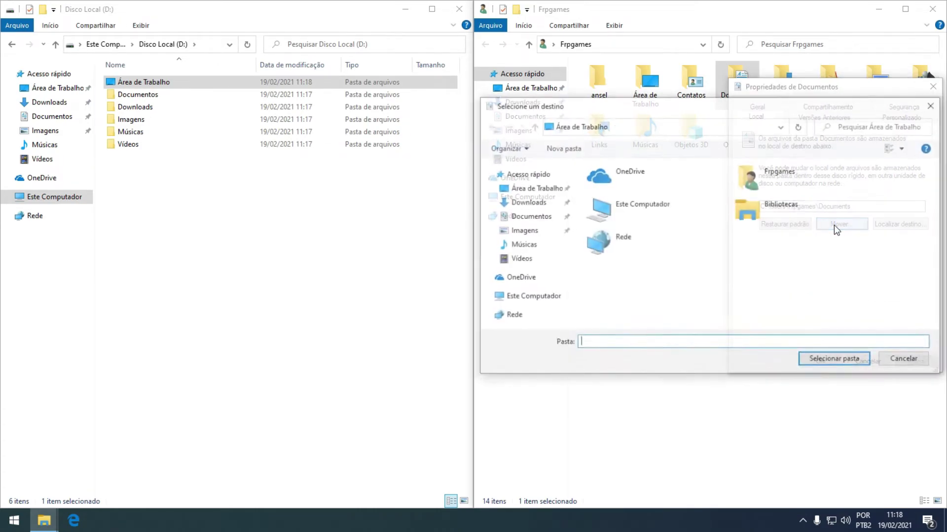
pyautogui.doubleClick(655, 213)
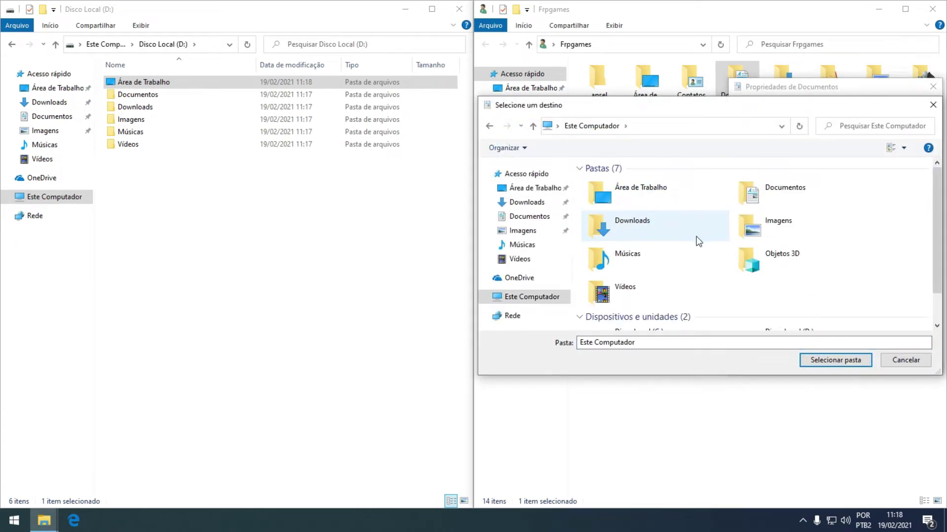
pyautogui.scroll(-1, 718, 317)
pyautogui.doubleClick(778, 309)
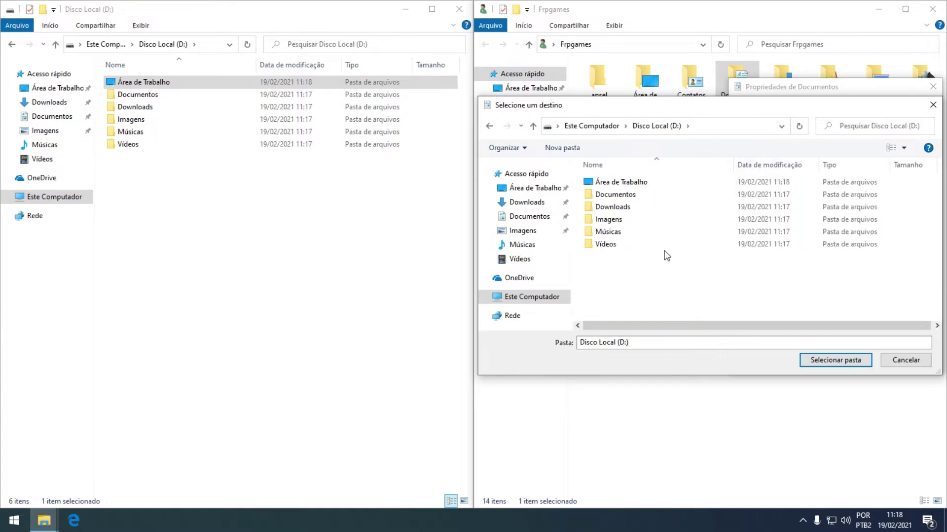
pyautogui.click(660, 195)
pyautogui.click(833, 360)
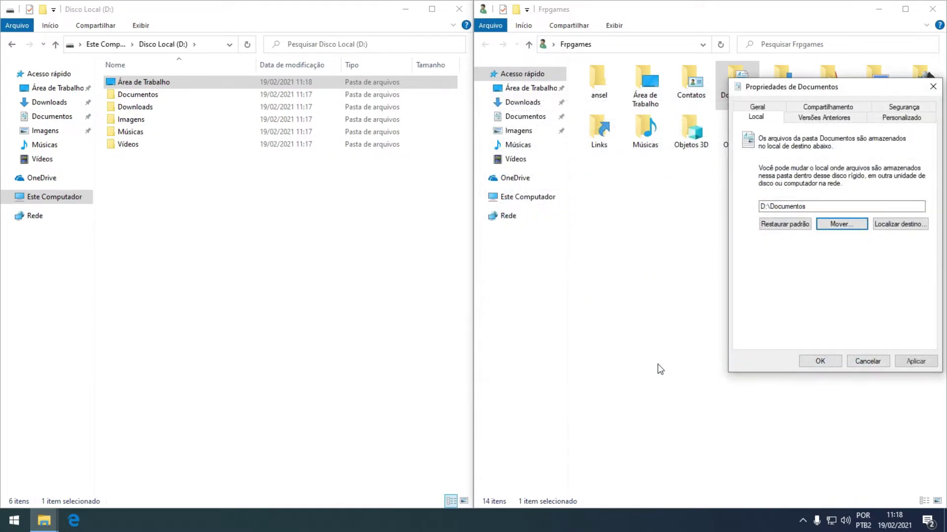
pyautogui.click(805, 361)
pyautogui.click(523, 281)
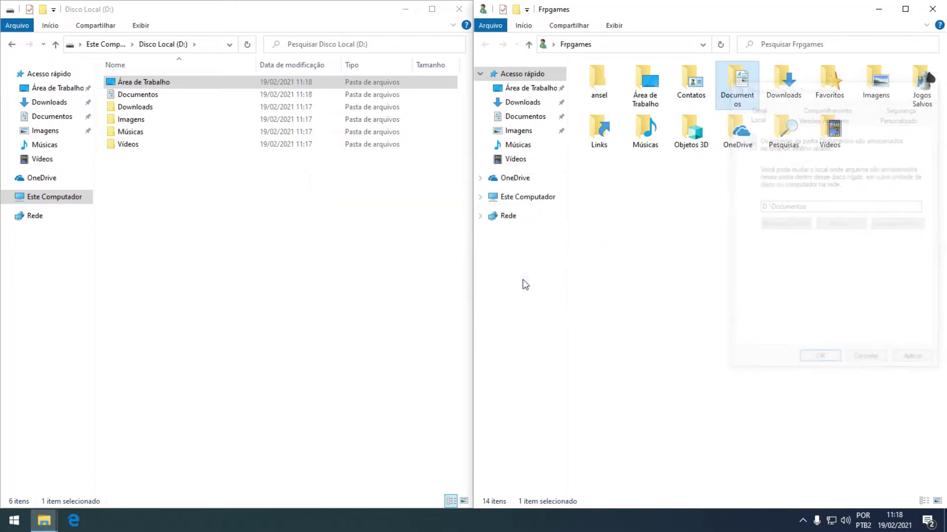
# Relocate the user profile's Downloads folder to D:\Downloads through its properties, moving all existing files there
pyautogui.rightClick(781, 81)
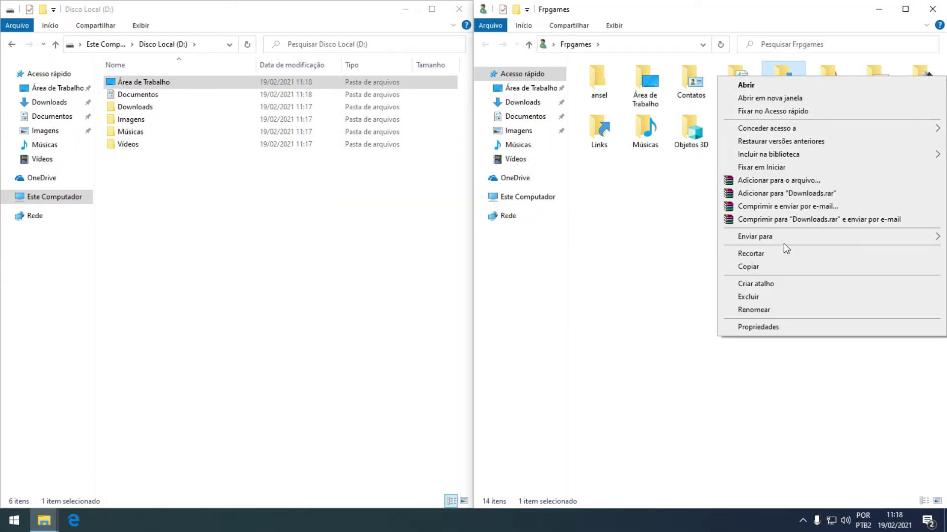
pyautogui.click(773, 326)
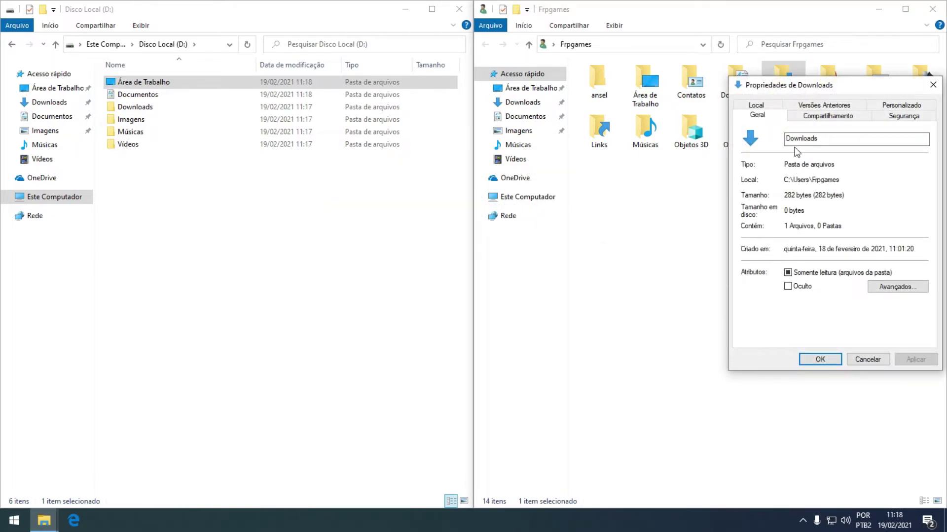
pyautogui.click(769, 106)
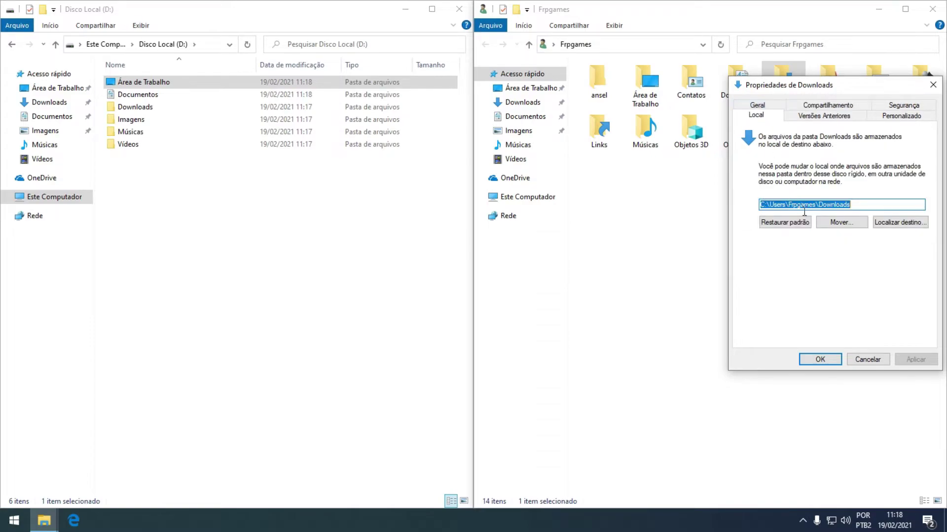
pyautogui.click(839, 225)
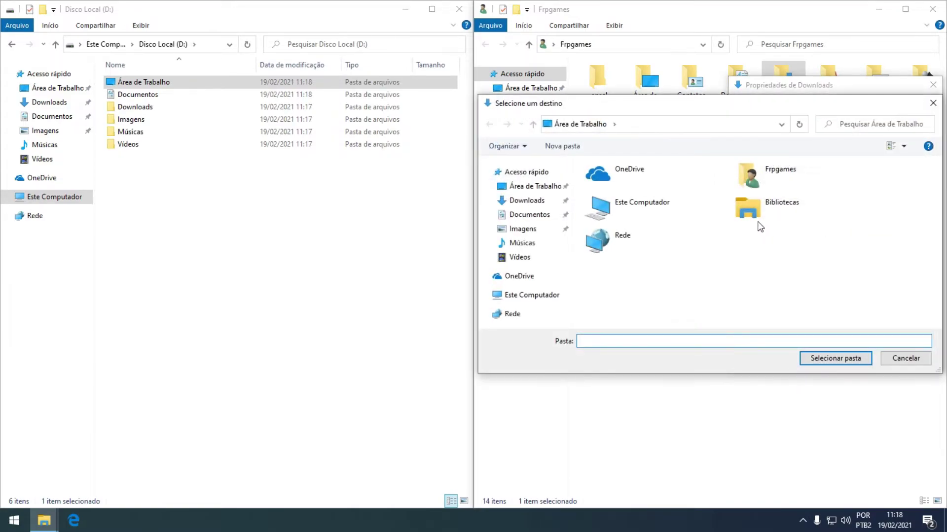
pyautogui.doubleClick(646, 212)
pyautogui.scroll(-2, 636, 237)
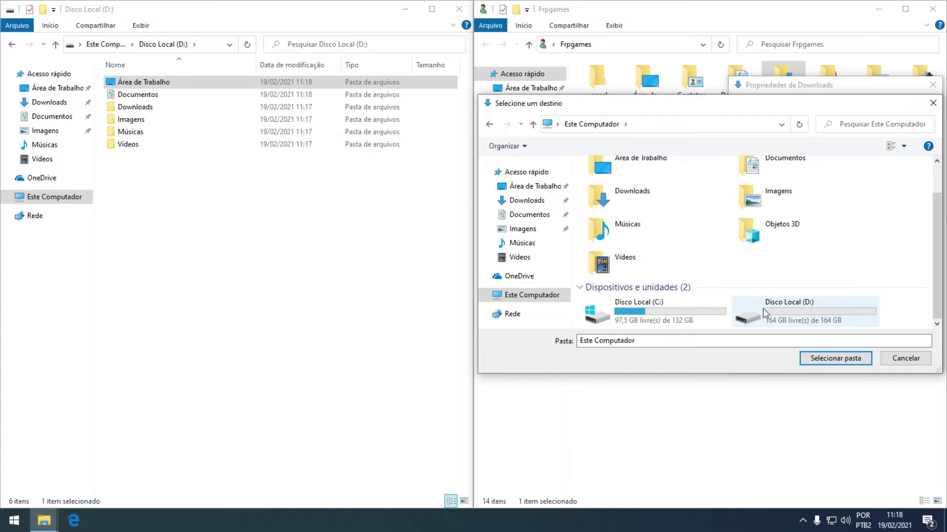
pyautogui.doubleClick(784, 313)
pyautogui.click(610, 205)
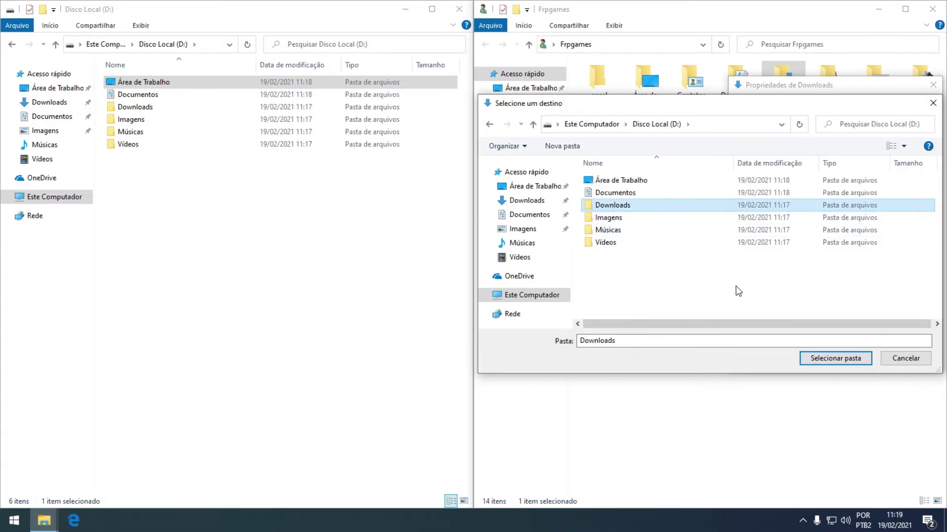
pyautogui.click(822, 358)
pyautogui.click(819, 359)
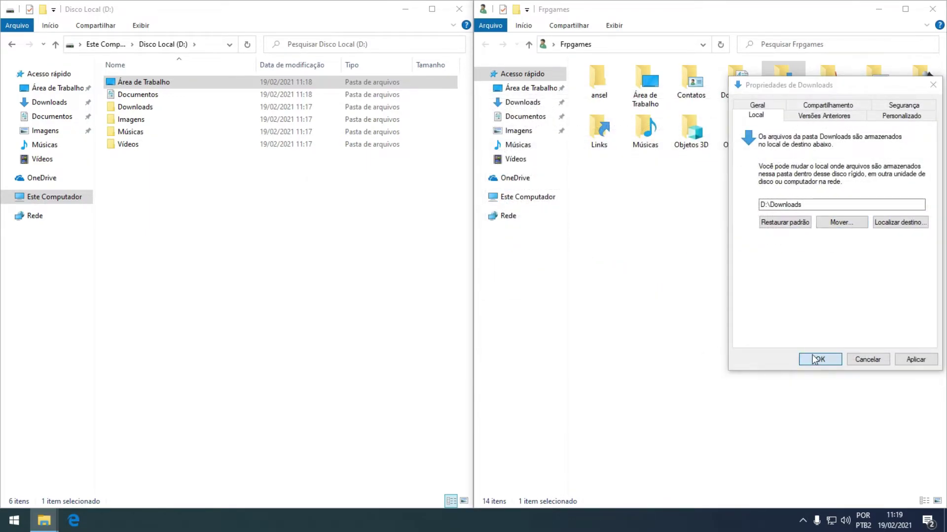
pyautogui.click(528, 283)
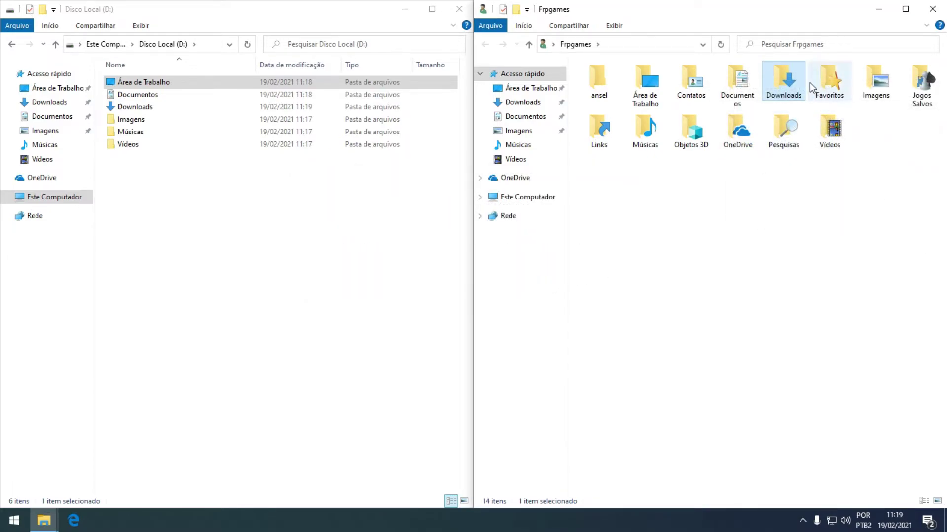
# Open the user's own profile folder inside Usuários on drive C:
pyautogui.click(539, 202)
pyautogui.doubleClick(643, 236)
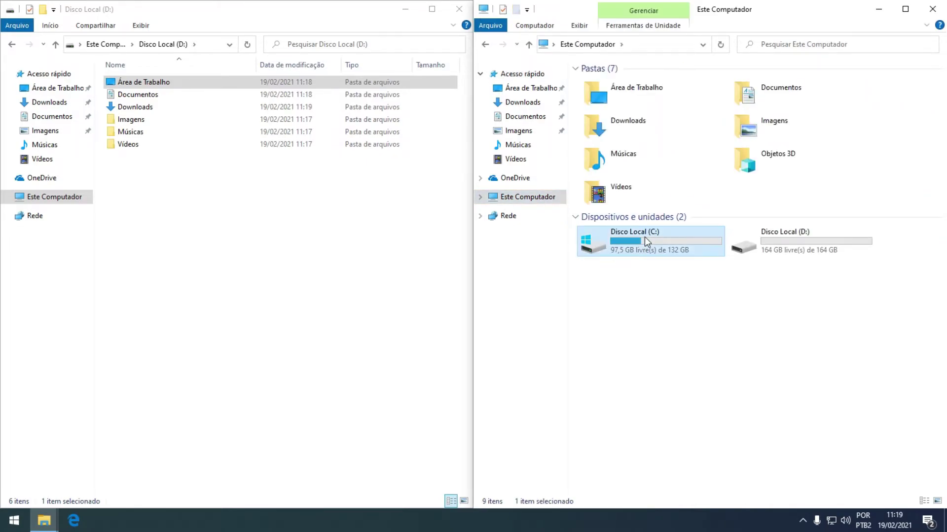
pyautogui.doubleClick(603, 120)
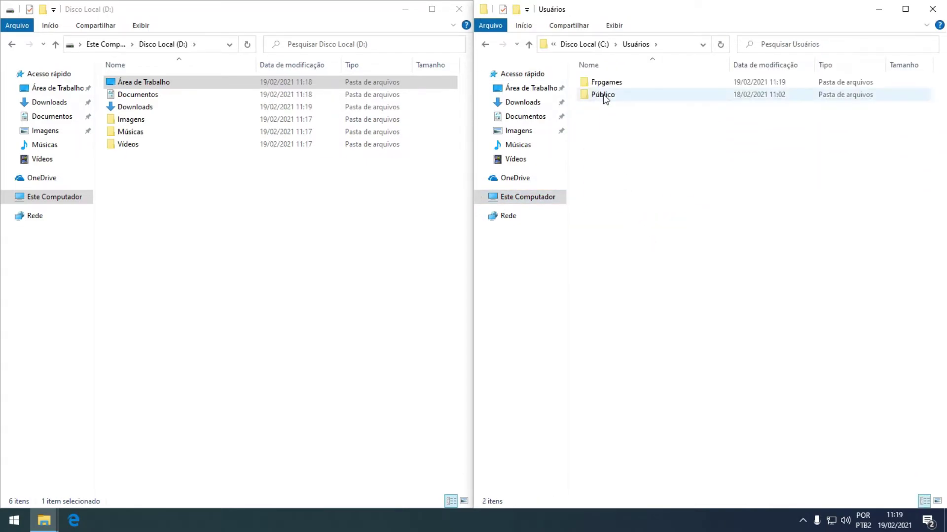
pyautogui.doubleClick(604, 84)
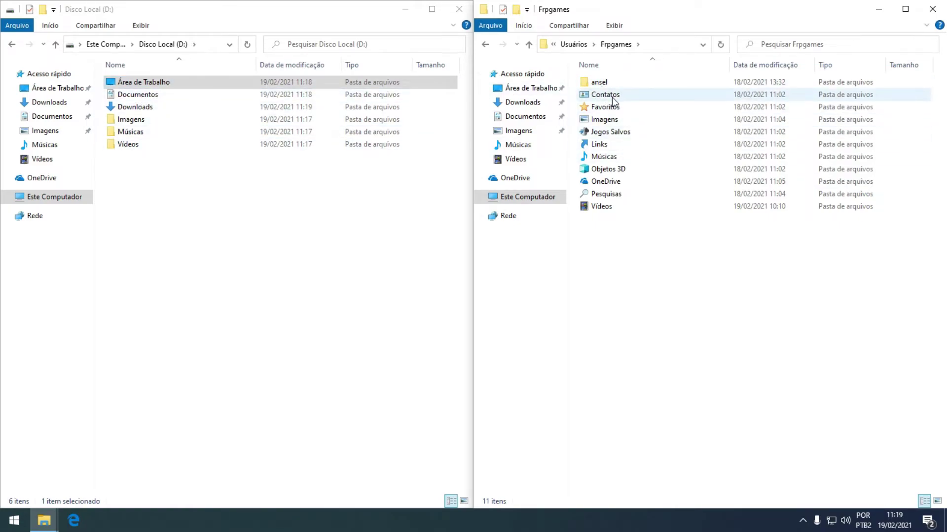
# Relocate the user profile's Imagens folder to D:\Imagens through its properties, moving all existing files there
pyautogui.rightClick(610, 119)
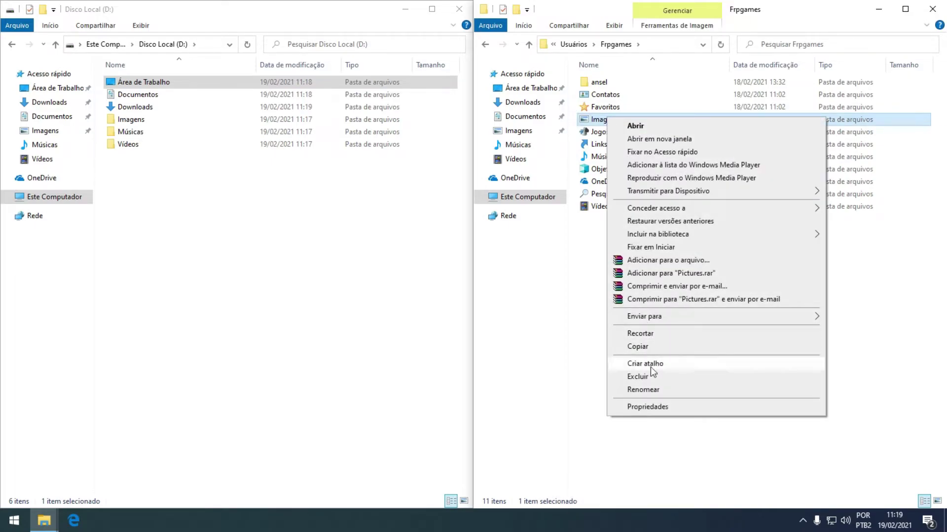
pyautogui.click(658, 407)
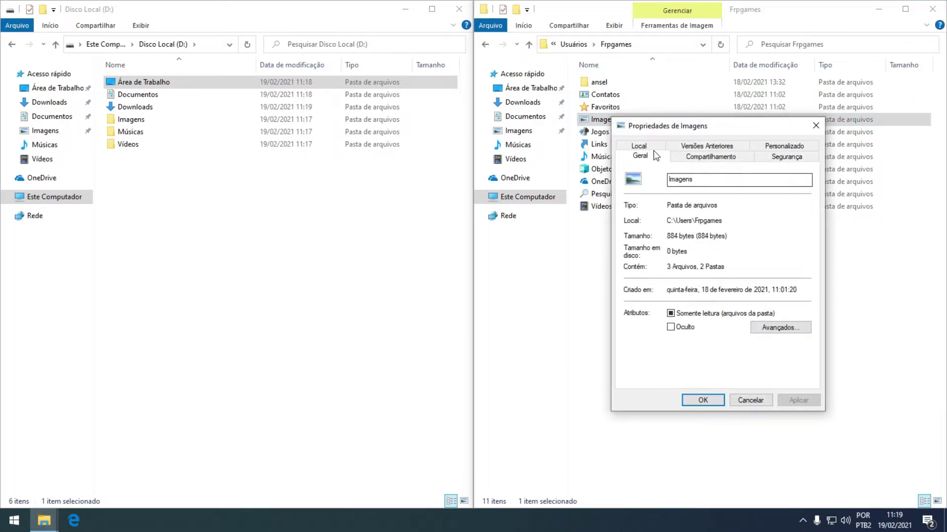
pyautogui.click(647, 147)
pyautogui.click(730, 265)
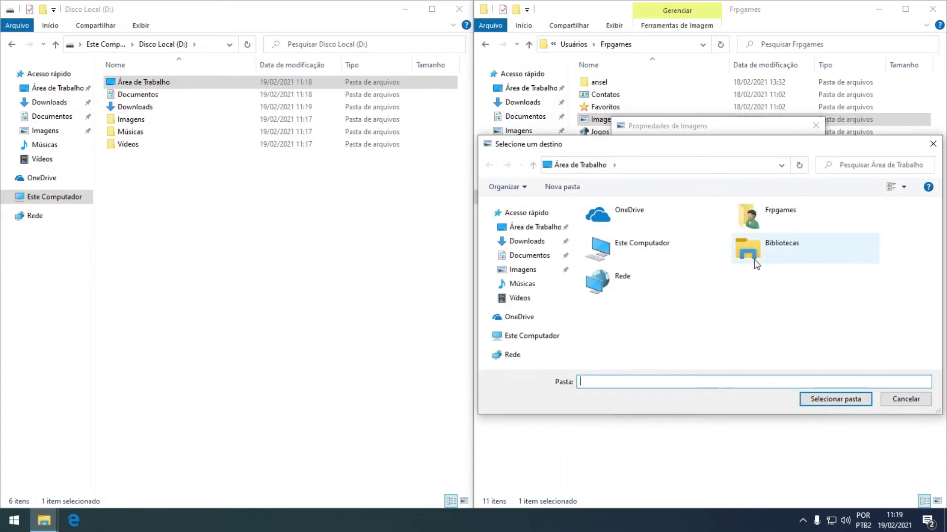
pyautogui.doubleClick(659, 244)
pyautogui.scroll(-3, 663, 262)
pyautogui.doubleClick(806, 346)
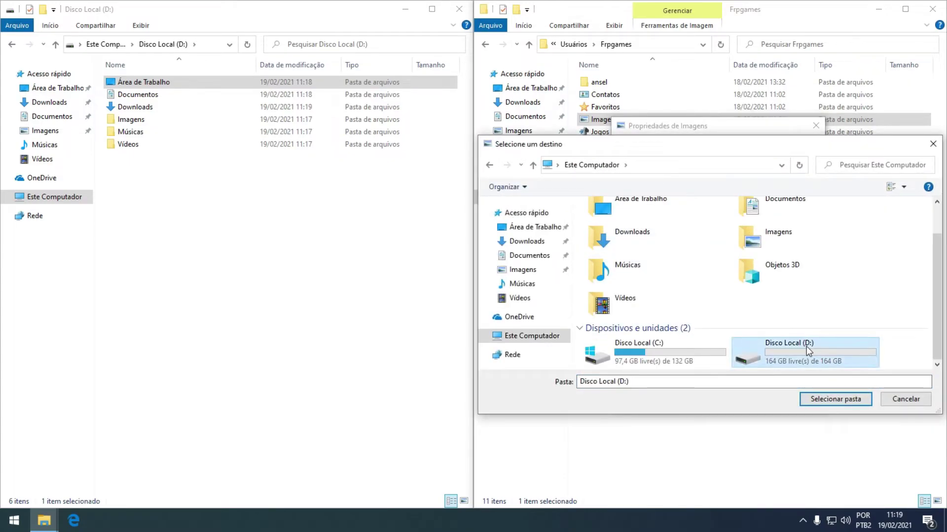
pyautogui.click(607, 259)
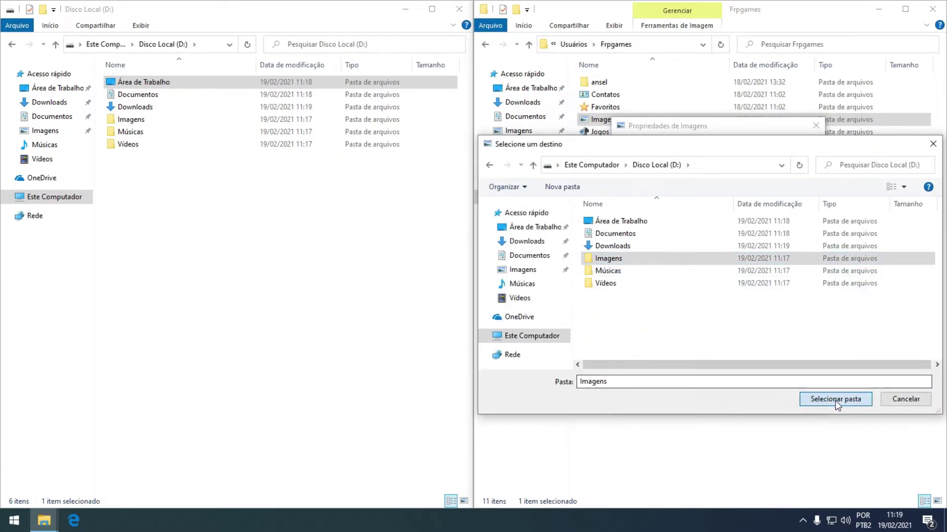
pyautogui.click(835, 400)
pyautogui.click(703, 400)
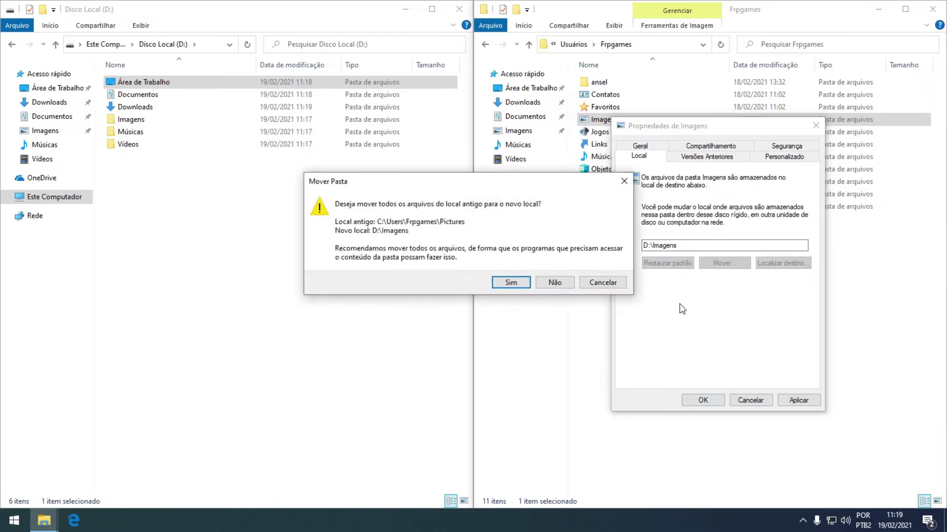
pyautogui.click(511, 283)
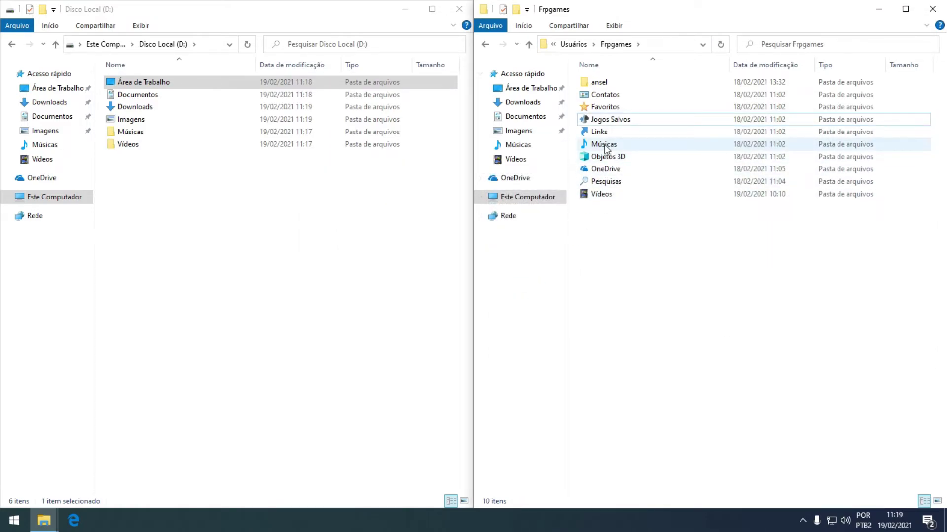
# Relocate the user profile's Músicas folder to D:\Músicas through its properties, moving all existing files there
pyautogui.rightClick(605, 148)
pyautogui.click(665, 435)
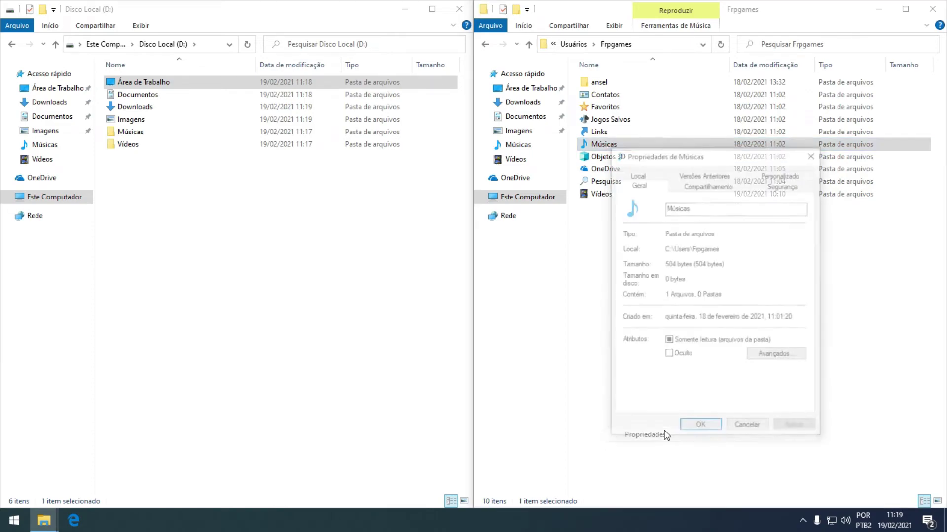
pyautogui.click(636, 184)
pyautogui.click(712, 291)
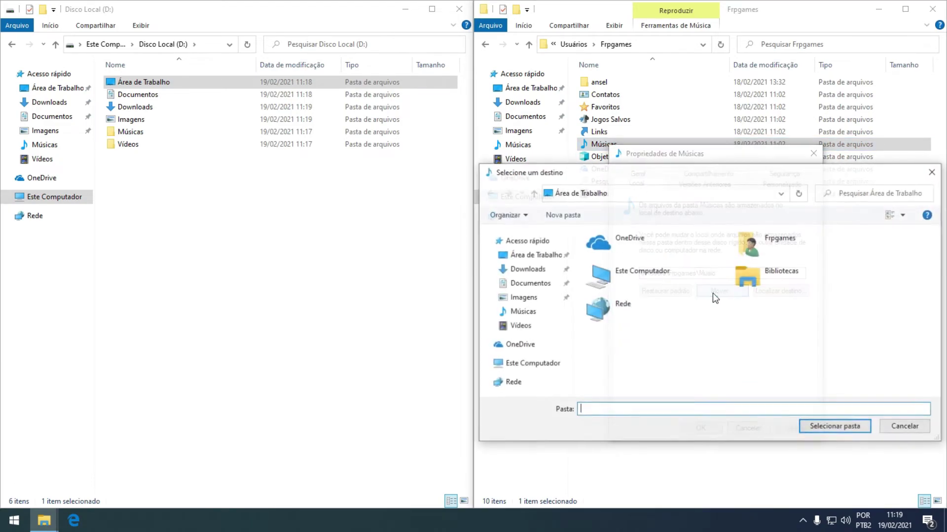
pyautogui.doubleClick(641, 274)
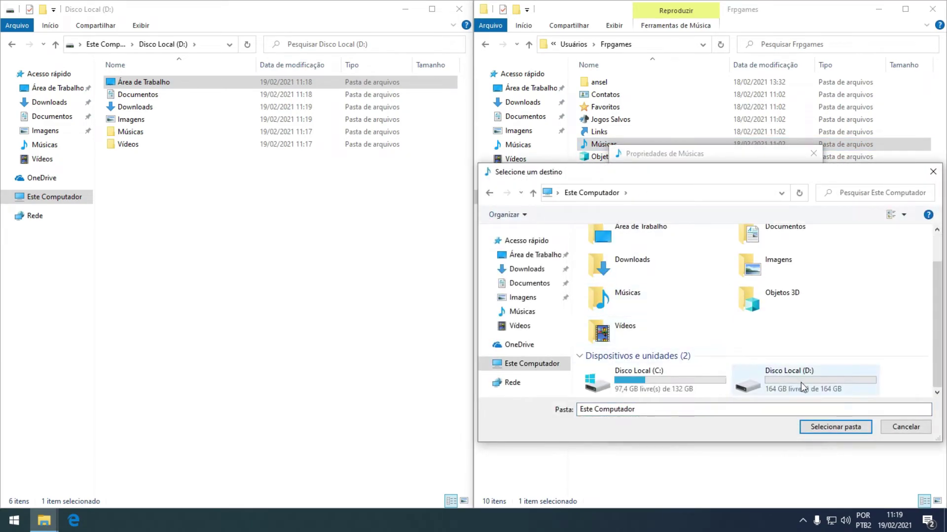
pyautogui.doubleClick(799, 380)
pyautogui.click(656, 298)
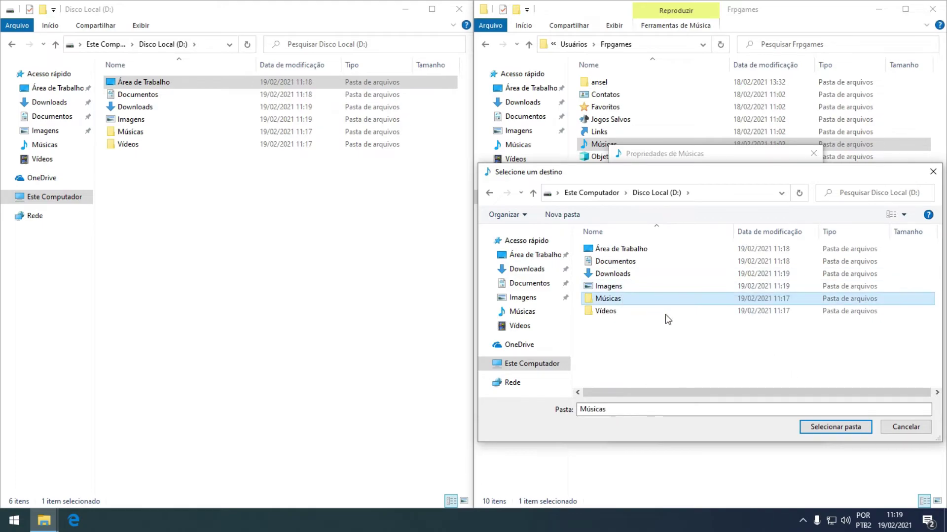
pyautogui.click(830, 428)
pyautogui.click(702, 428)
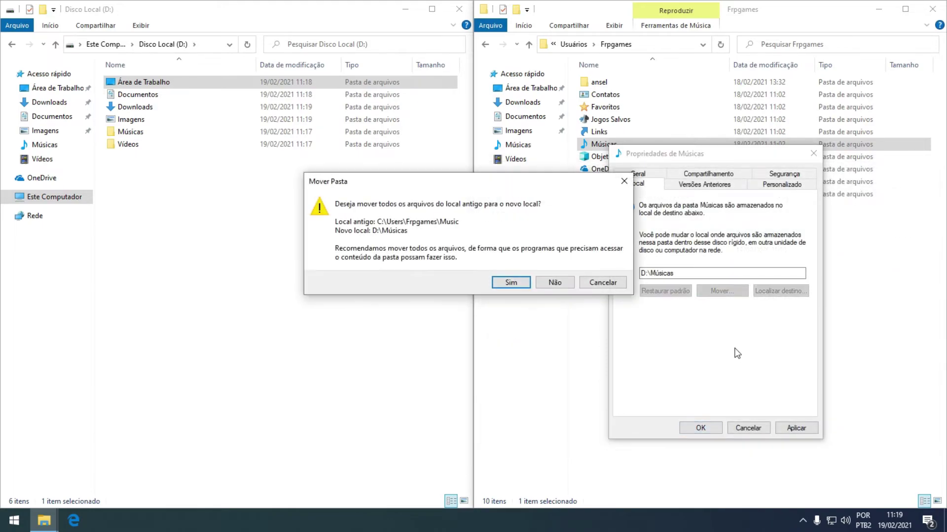
pyautogui.click(526, 287)
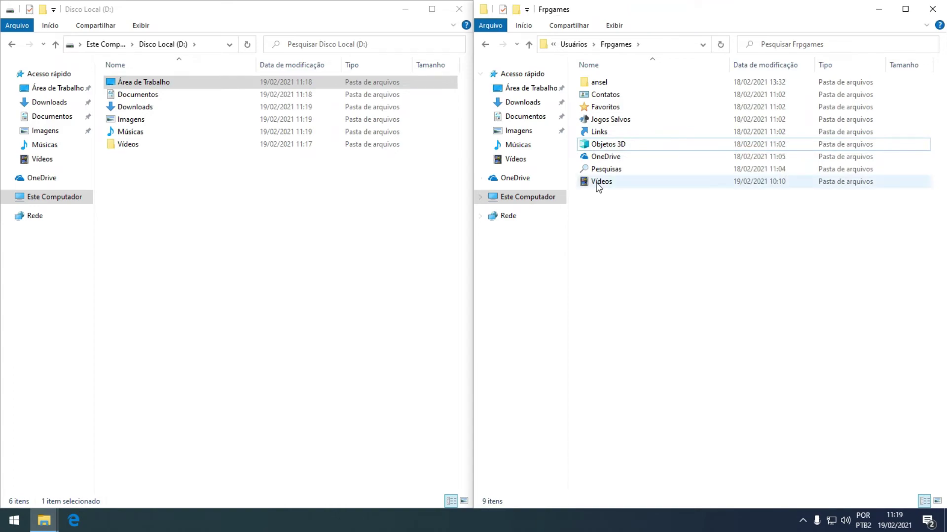
# Relocate the user profile's Vídeos folder to D:\Vídeos through its properties, moving all existing files there
pyautogui.rightClick(596, 182)
pyautogui.click(651, 445)
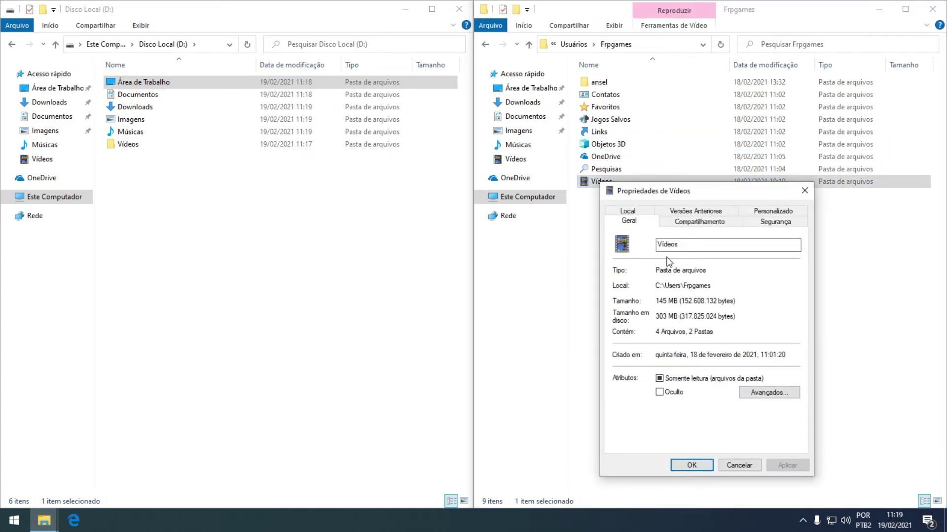
pyautogui.click(629, 212)
pyautogui.click(713, 329)
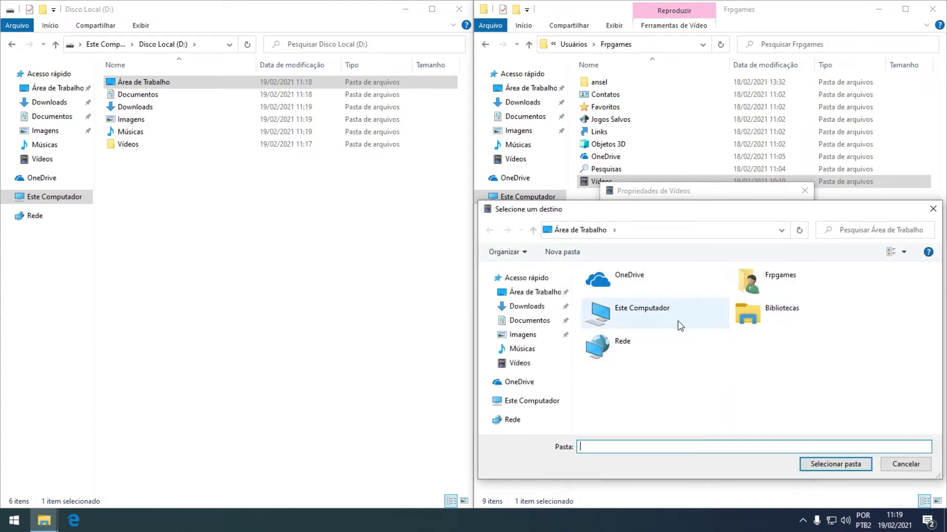
pyautogui.doubleClick(662, 306)
pyautogui.scroll(-2, 820, 424)
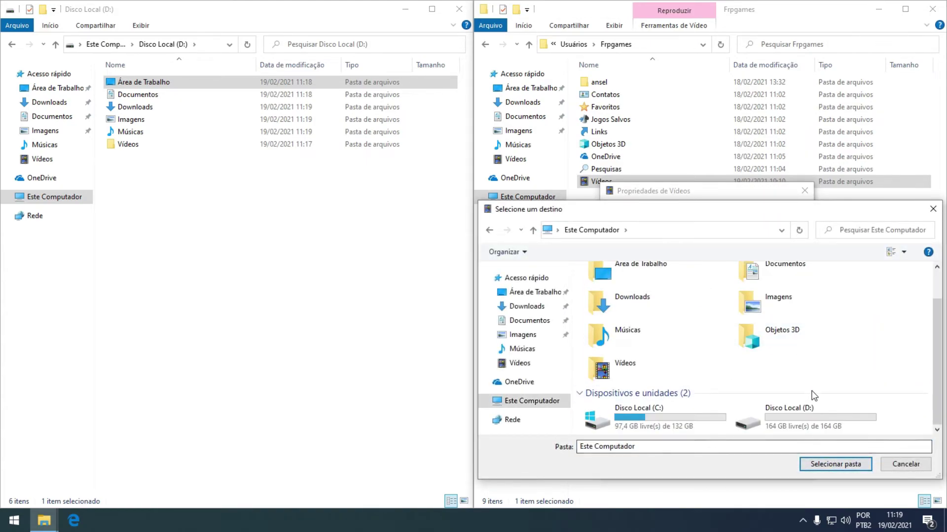
pyautogui.doubleClick(815, 410)
pyautogui.click(636, 350)
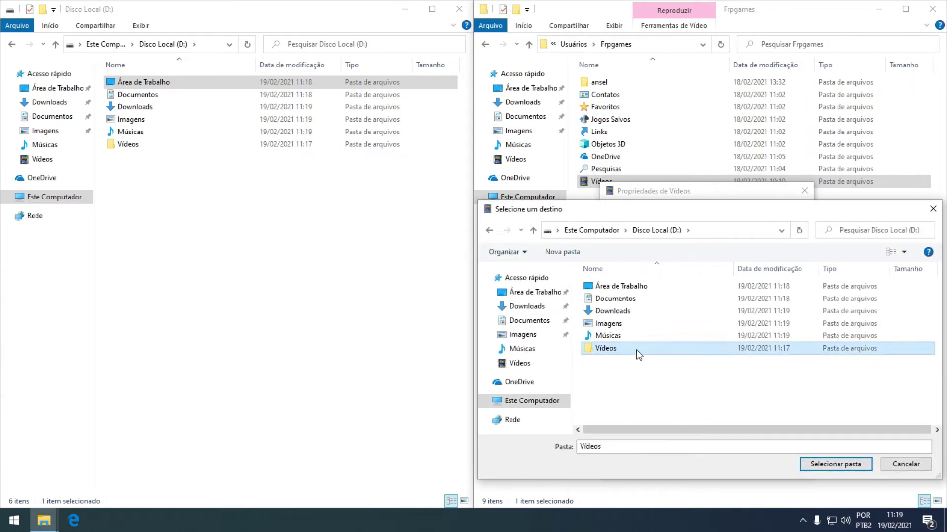
pyautogui.click(844, 463)
pyautogui.click(690, 466)
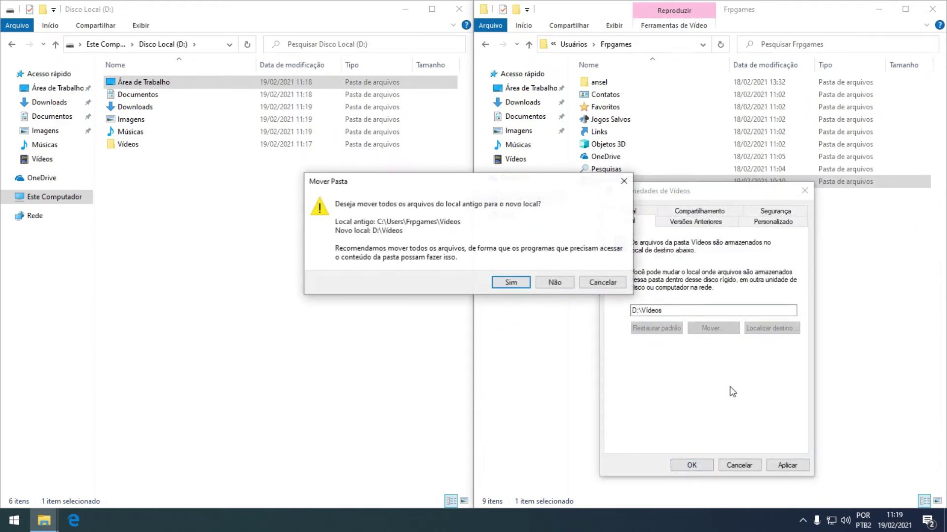
pyautogui.click(511, 283)
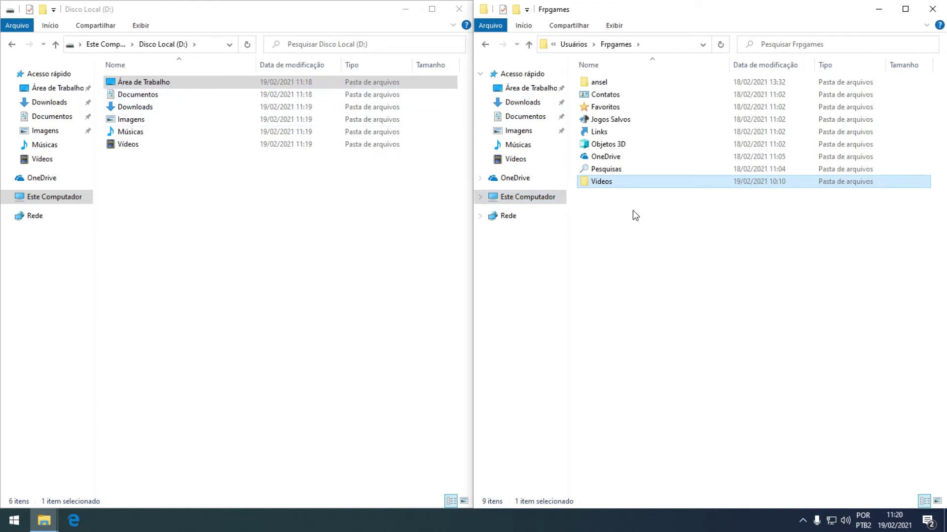
# Refresh the user profile folder and check the contents of the Vídeos folder on drive D:
pyautogui.rightClick(635, 216)
pyautogui.click(666, 261)
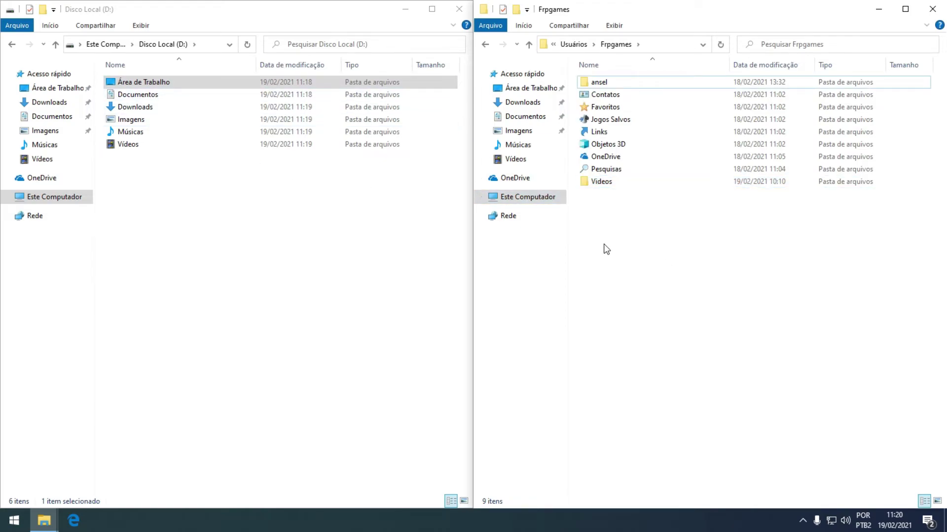
pyautogui.doubleClick(121, 146)
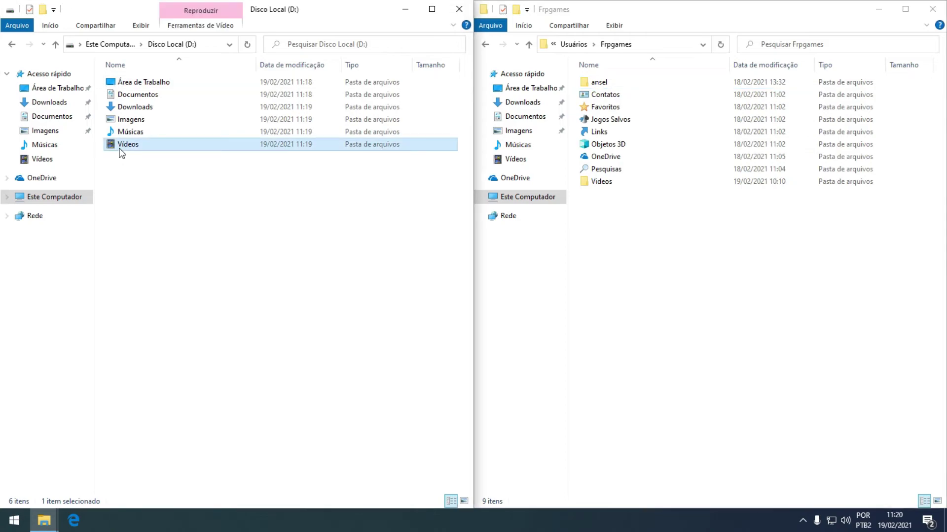
pyautogui.click(11, 45)
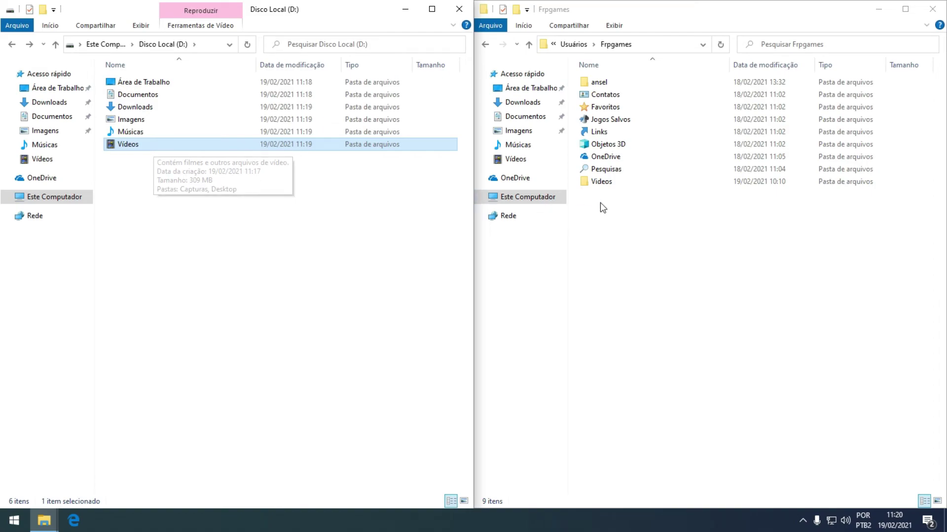
# Examine the contents of the old Videos folder in the user profile, including its Desktop subfolder, and return to the profile folder
pyautogui.click(611, 183)
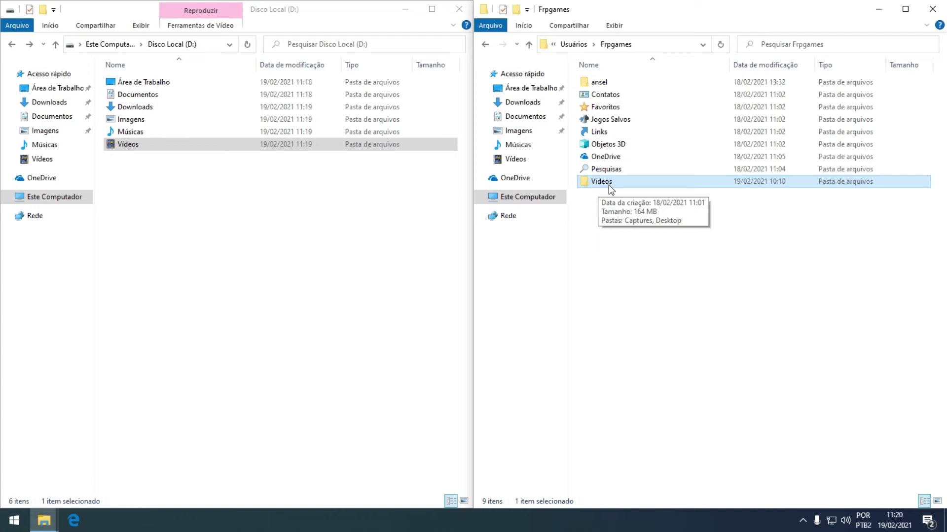
pyautogui.doubleClick(610, 182)
pyautogui.doubleClick(608, 92)
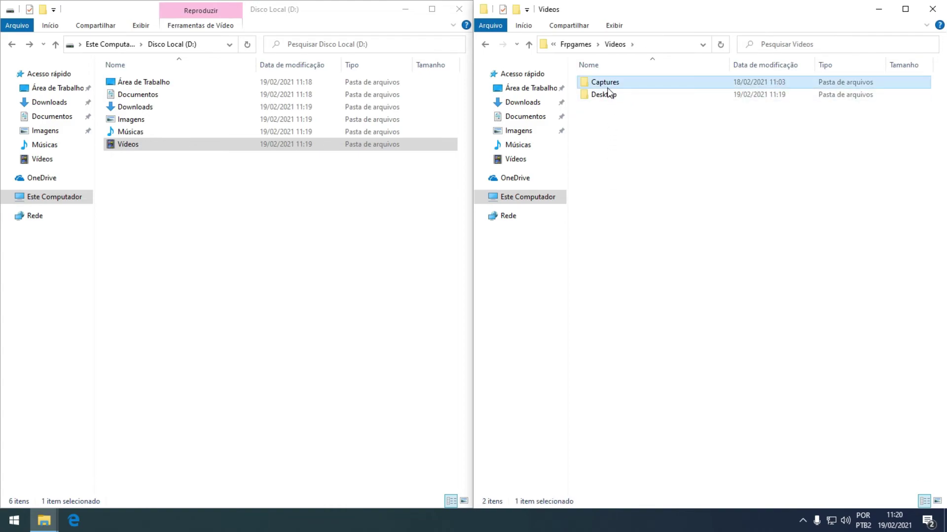
pyautogui.click(486, 47)
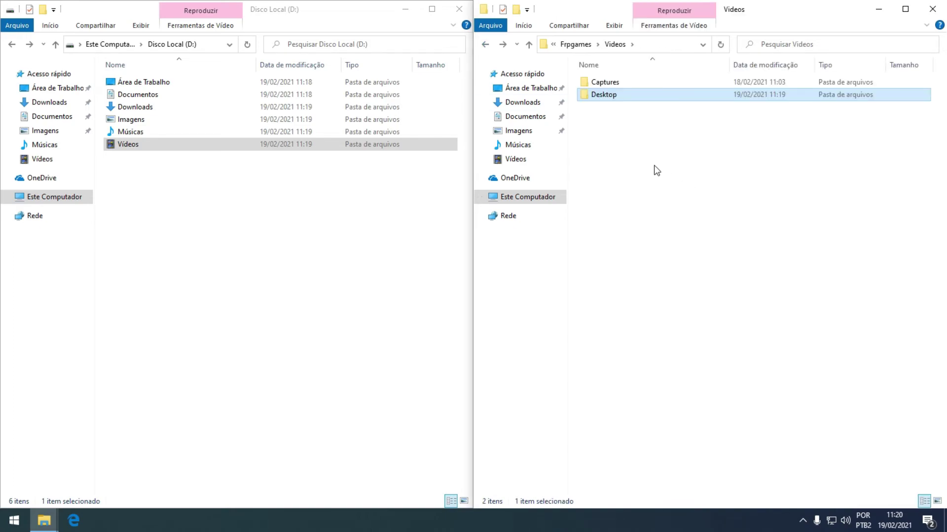
pyautogui.click(486, 46)
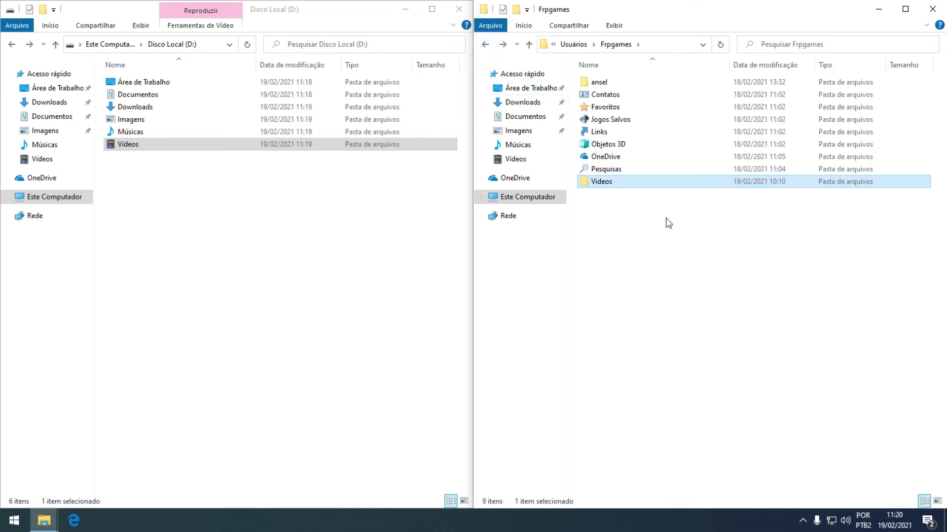